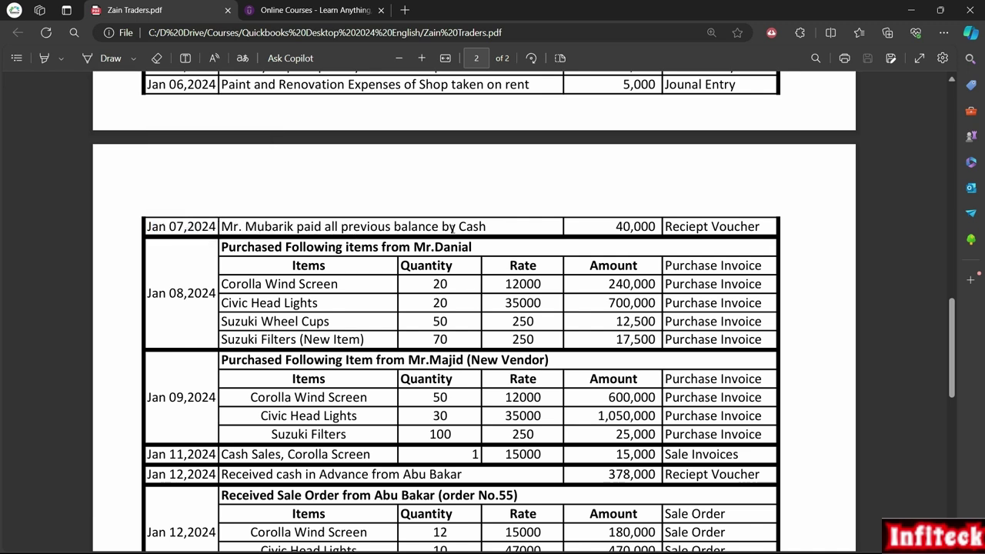
# - Examine the Jan 07,2024 receipt transaction in the PDF and the paying customer's balance in the Customer Details table
pyautogui.doubleClick(626, 226)
pyautogui.click(643, 226)
pyautogui.moveTo(294, 226); pyautogui.dragTo(232, 228)
pyautogui.scroll(10, 416, 270)
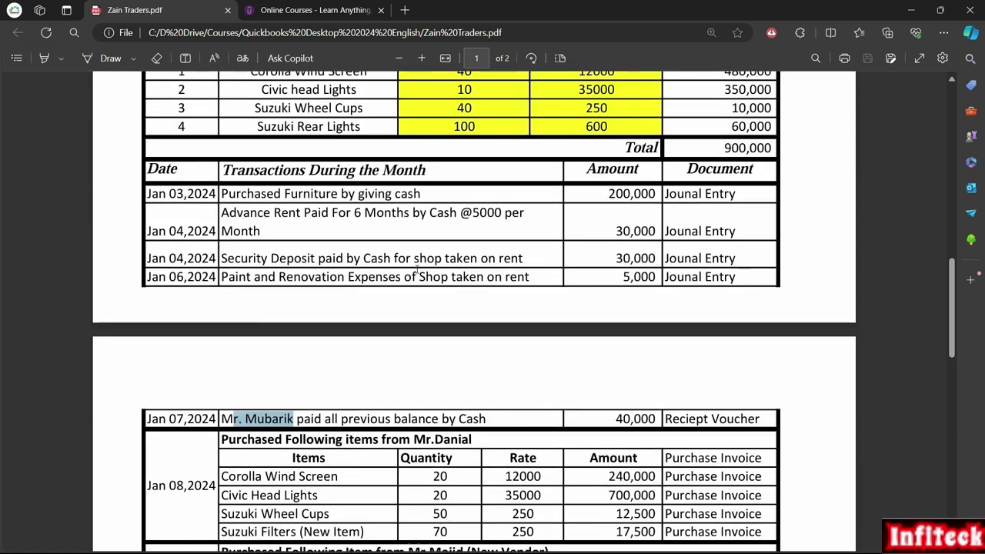
pyautogui.scroll(-6, 416, 269)
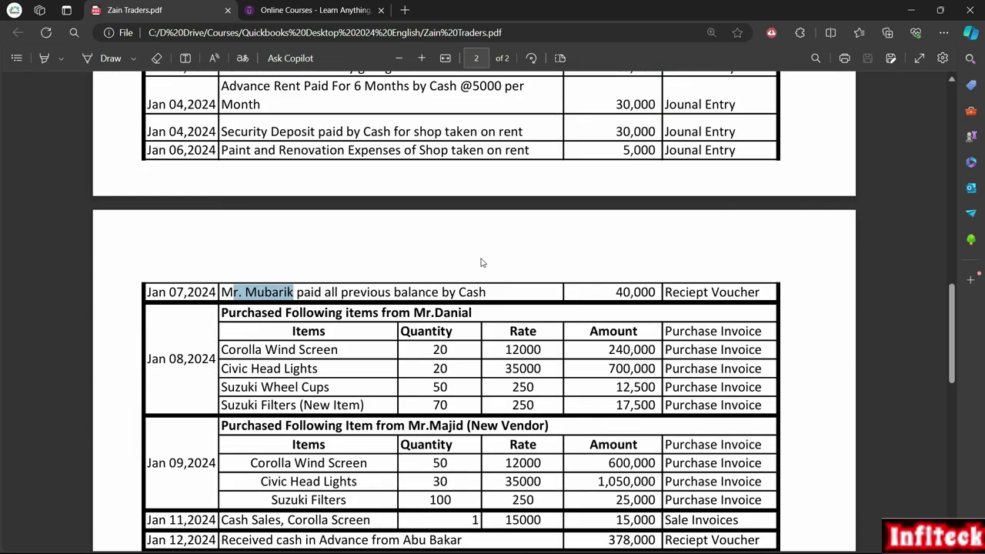
pyautogui.scroll(8, 480, 257)
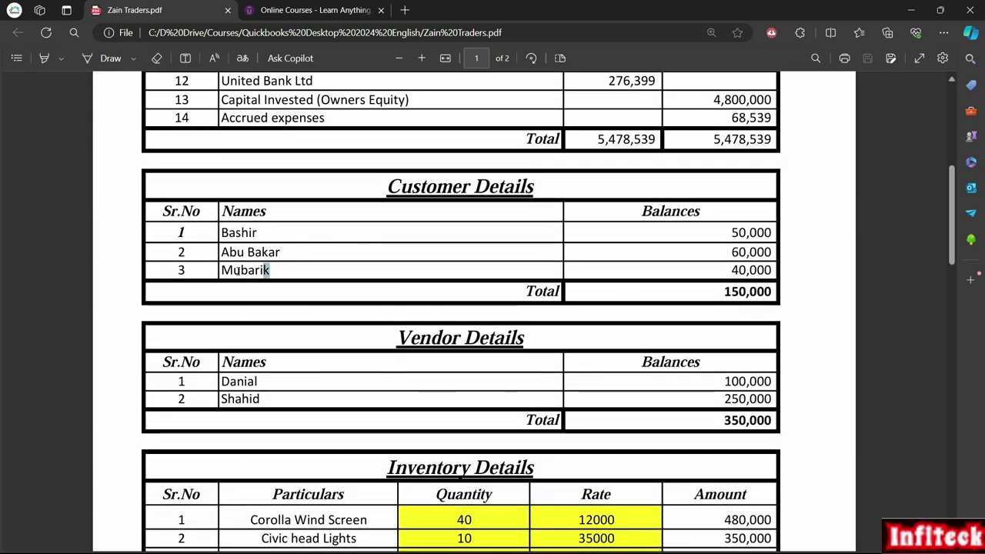
pyautogui.moveTo(269, 270); pyautogui.dragTo(220, 270)
pyautogui.moveTo(724, 276); pyautogui.dragTo(517, 290)
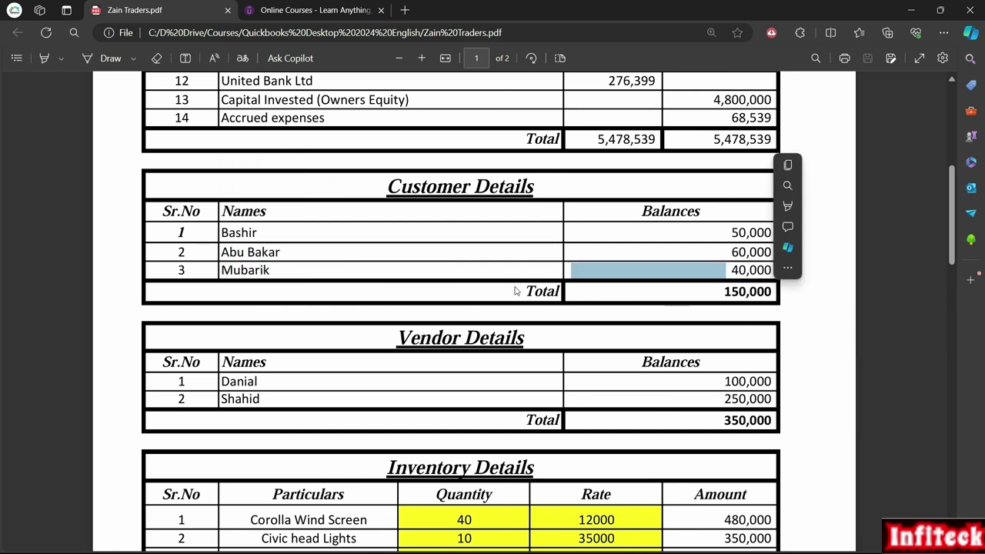
pyautogui.click(518, 291)
pyautogui.scroll(-5, 518, 290)
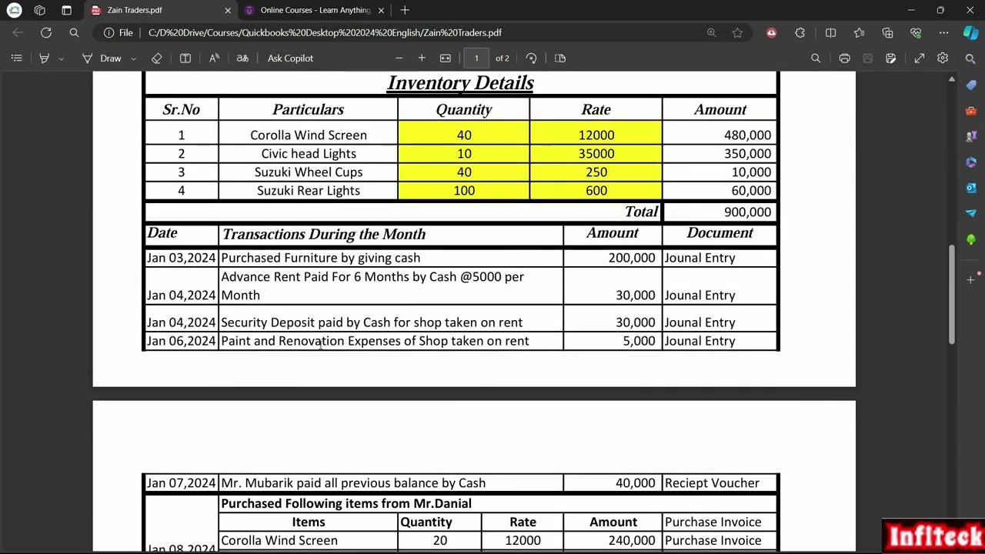
# - Switch to QuickBooks, start a customer payment from the customer named in the Jan 07 receipt, and apply the full 40,000 to the 01/01/2024 balance
pyautogui.hotkey('alt', 'Tab')
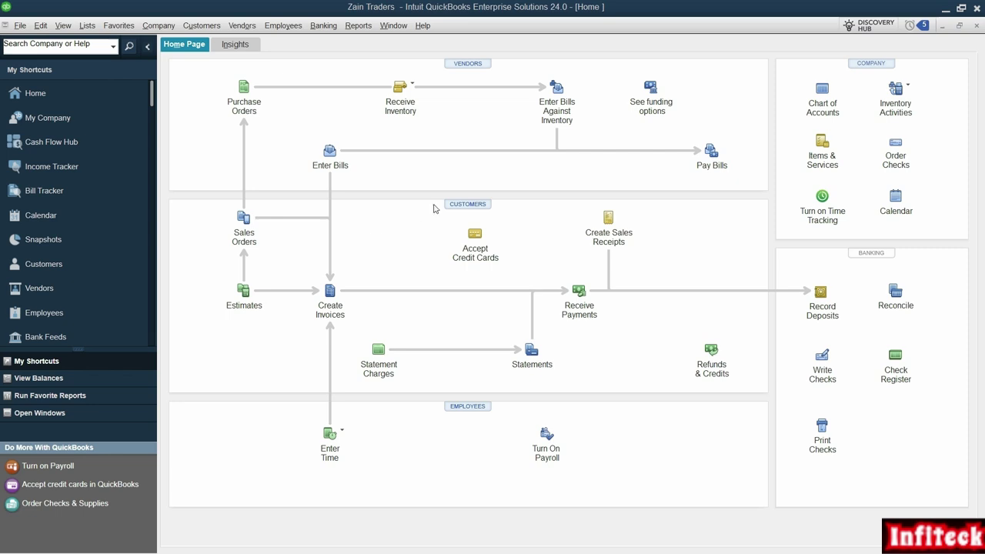
pyautogui.click(579, 292)
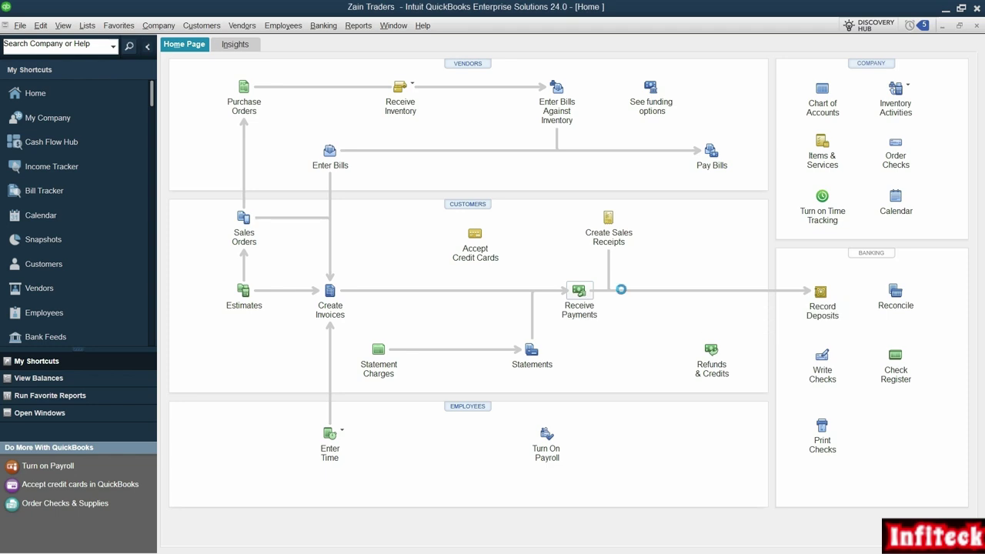
pyautogui.click(325, 178)
pyautogui.click(325, 178)
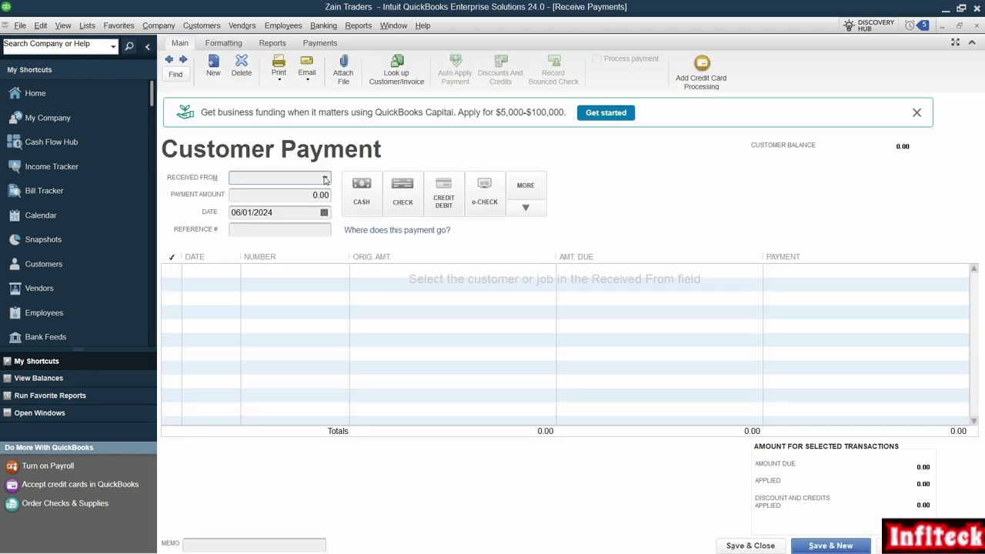
pyautogui.click(325, 179)
pyautogui.click(262, 248)
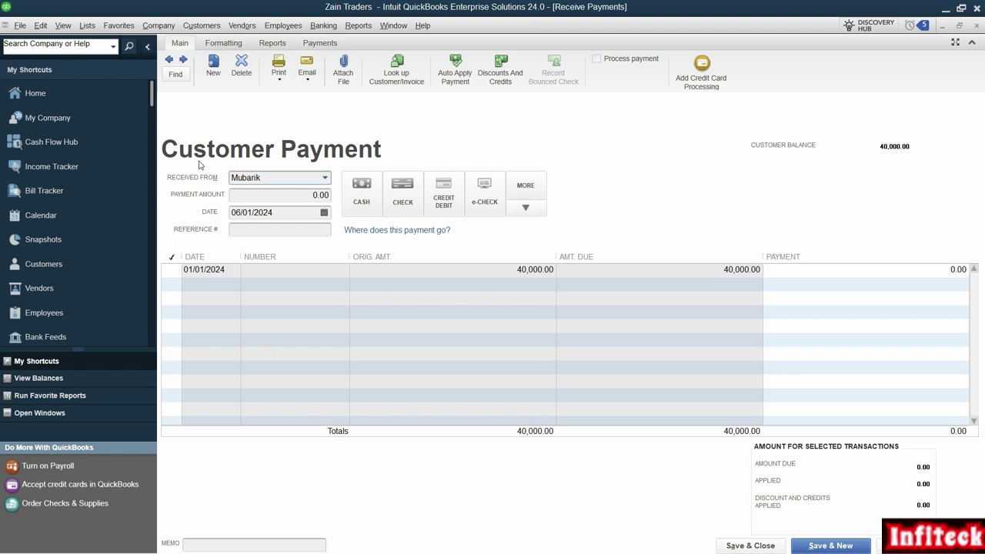
pyautogui.click(171, 274)
pyautogui.click(603, 263)
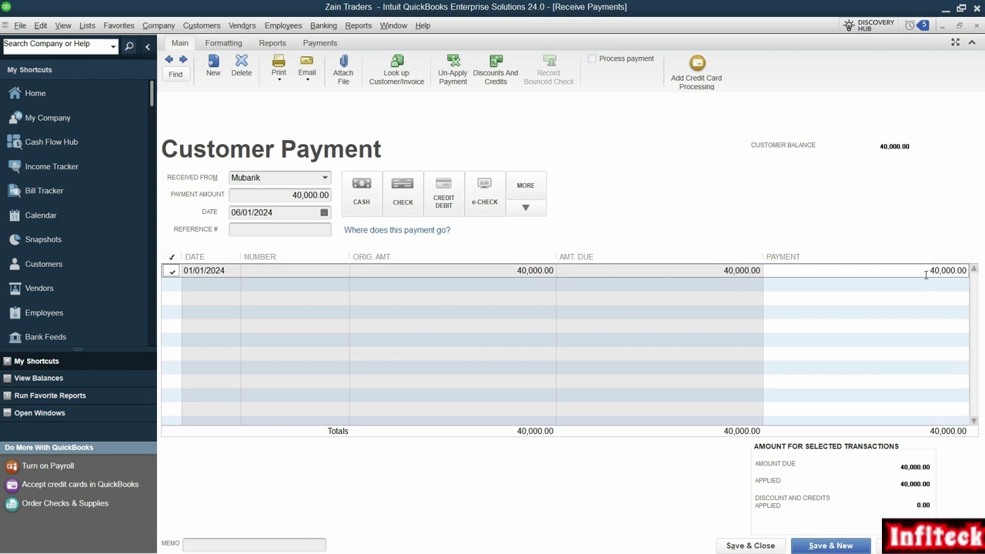
# - Try a partial payment of 20,000 against the 01/01/2024 balance and reapply the full amount
pyautogui.click(928, 271)
pyautogui.write('20000')
pyautogui.press('Tab')
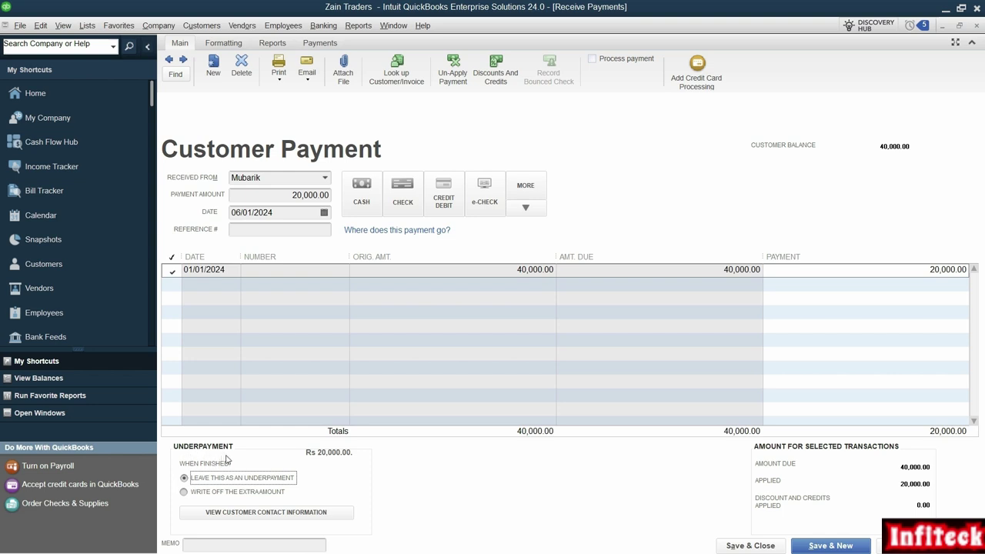
pyautogui.click(174, 271)
pyautogui.click(174, 271)
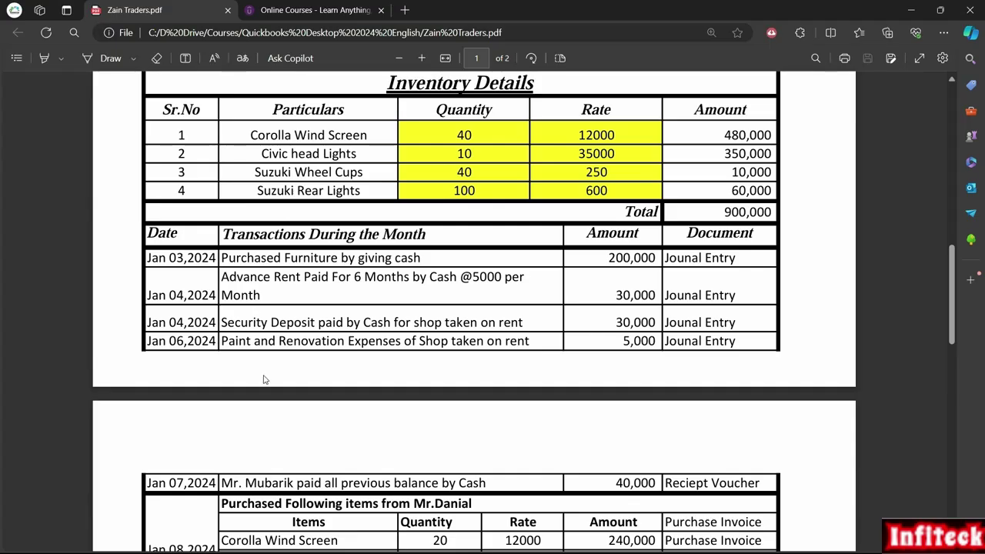
# - Check the receipt's date in the PDF transaction list and set the customer payment's date to 07/01/2024
pyautogui.scroll(-3, 264, 380)
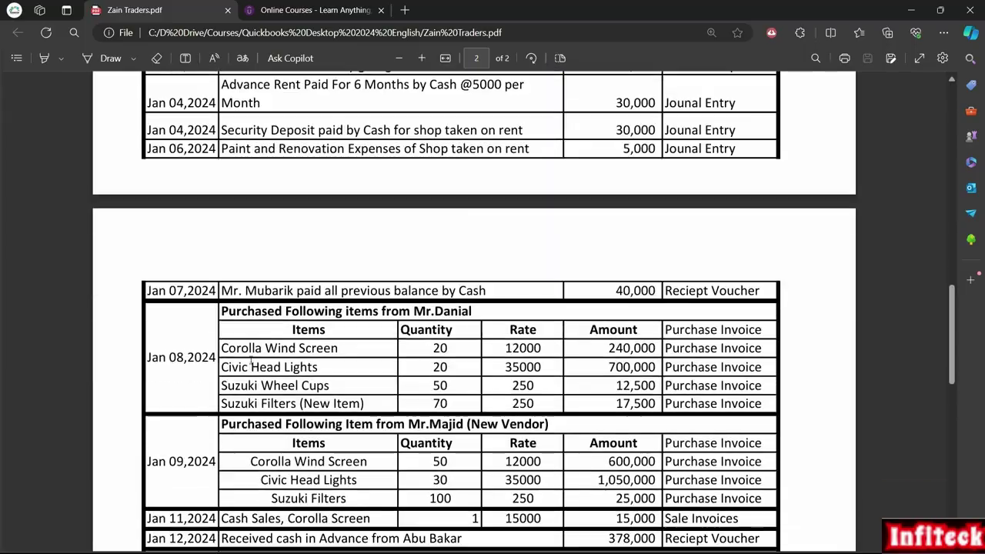
pyautogui.hotkey('alt', 'Tab')
pyautogui.moveTo(278, 212); pyautogui.dragTo(206, 214)
pyautogui.write('07/01/2024')
pyautogui.press('Tab')
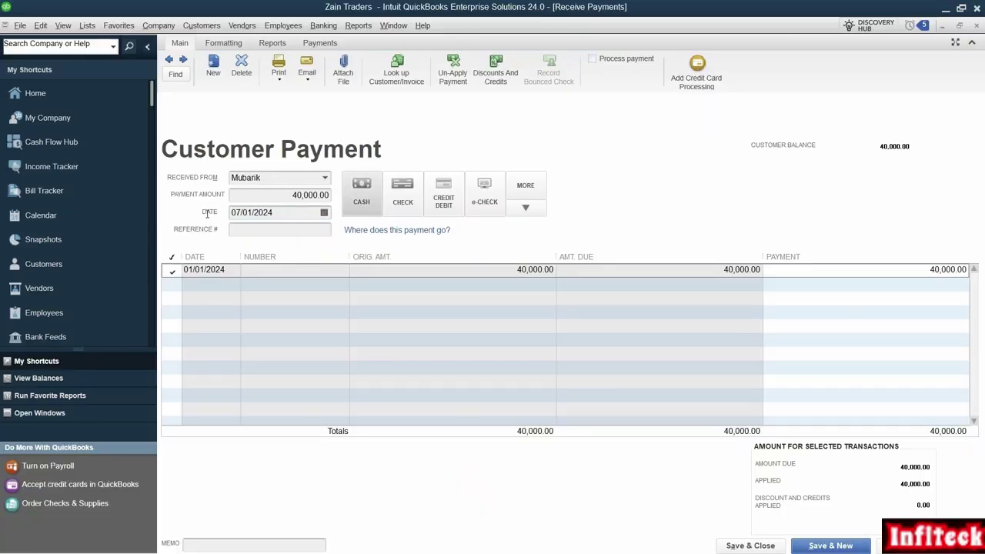
# - Set the payment's reference number to 1001, choose Cash as its payment method, and save it
pyautogui.click(257, 228)
pyautogui.write('1001')
pyautogui.press('Tab')
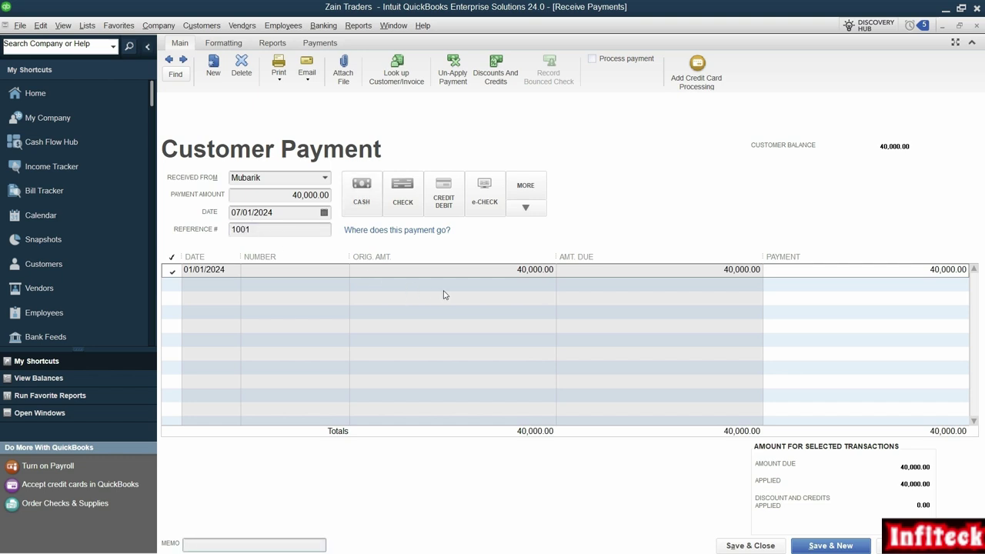
pyautogui.click(362, 202)
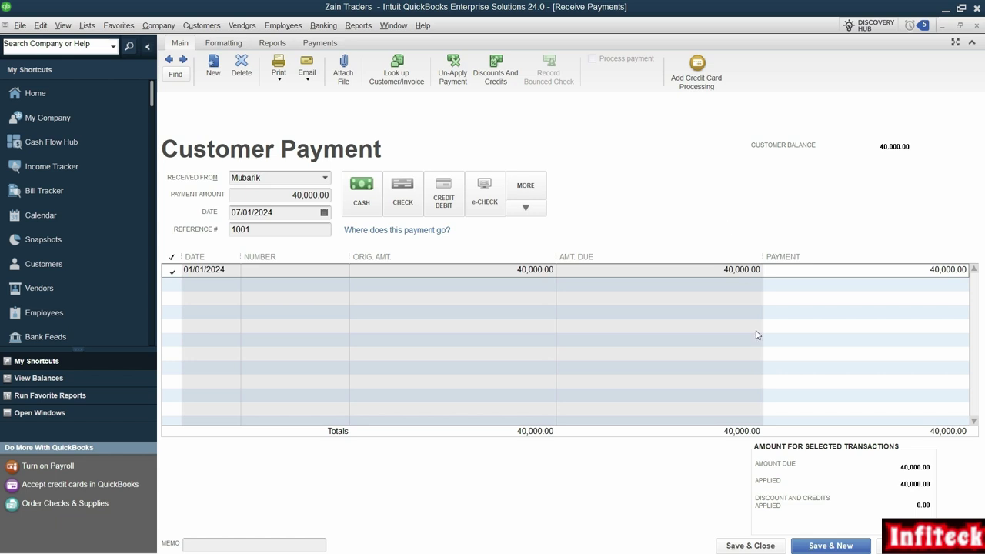
pyautogui.click(831, 544)
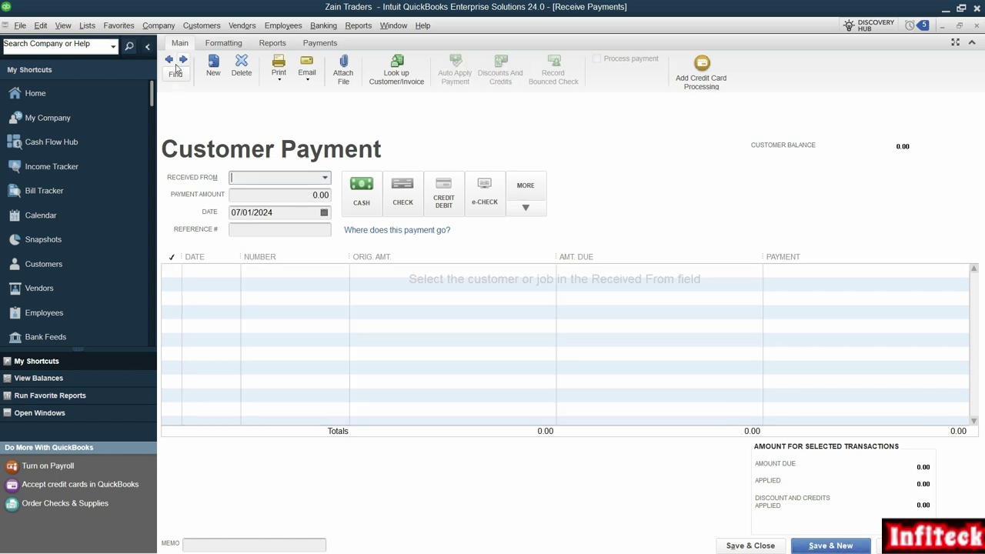
# - Reopen the saved customer payment, review its Transaction Journal report, and close the report without memorizing it
pyautogui.click(171, 61)
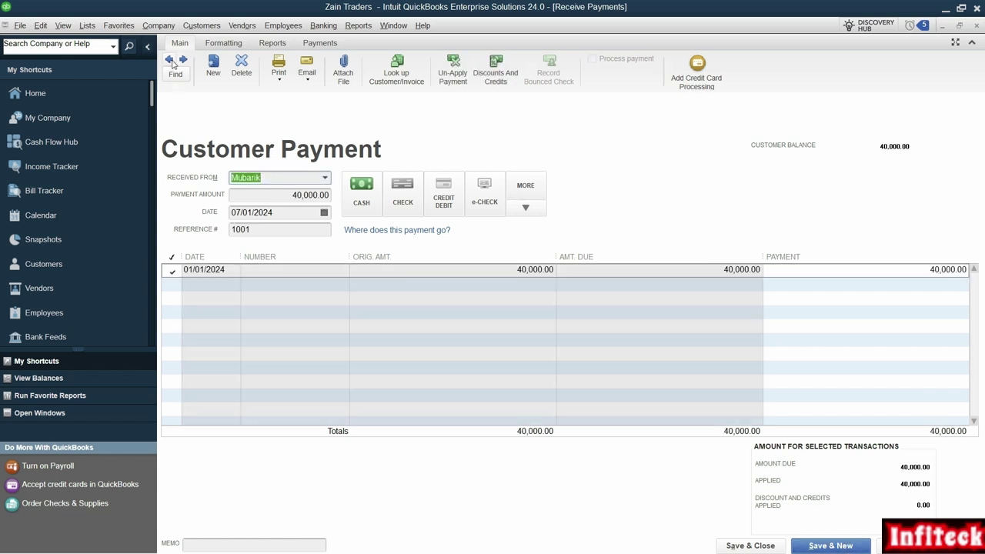
pyautogui.click(270, 45)
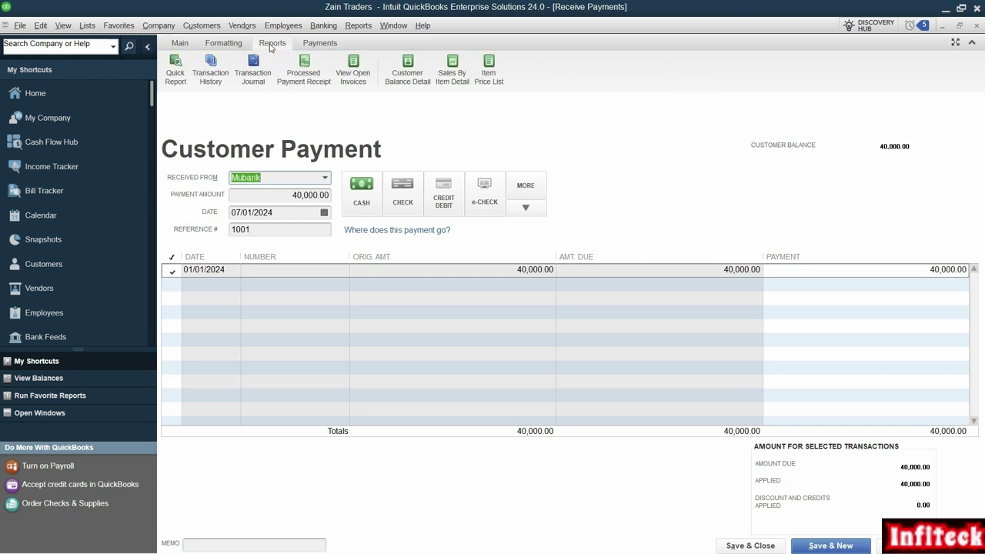
pyautogui.click(252, 70)
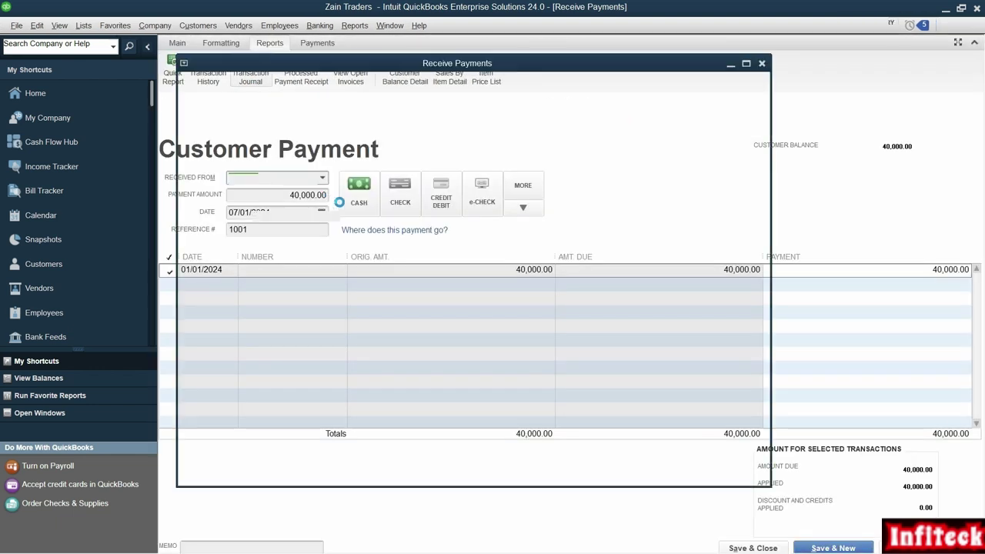
pyautogui.moveTo(676, 148); pyautogui.dragTo(650, 149)
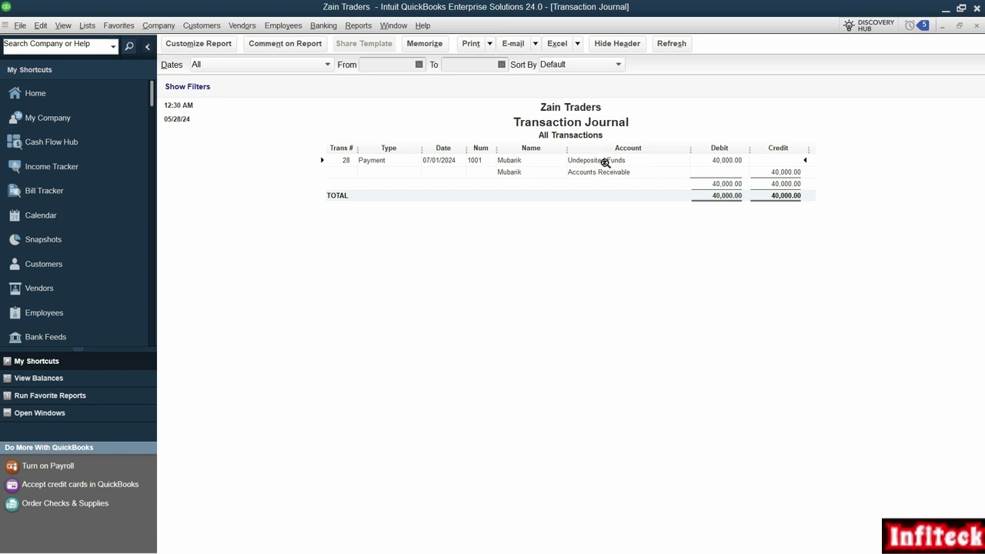
pyautogui.click(974, 28)
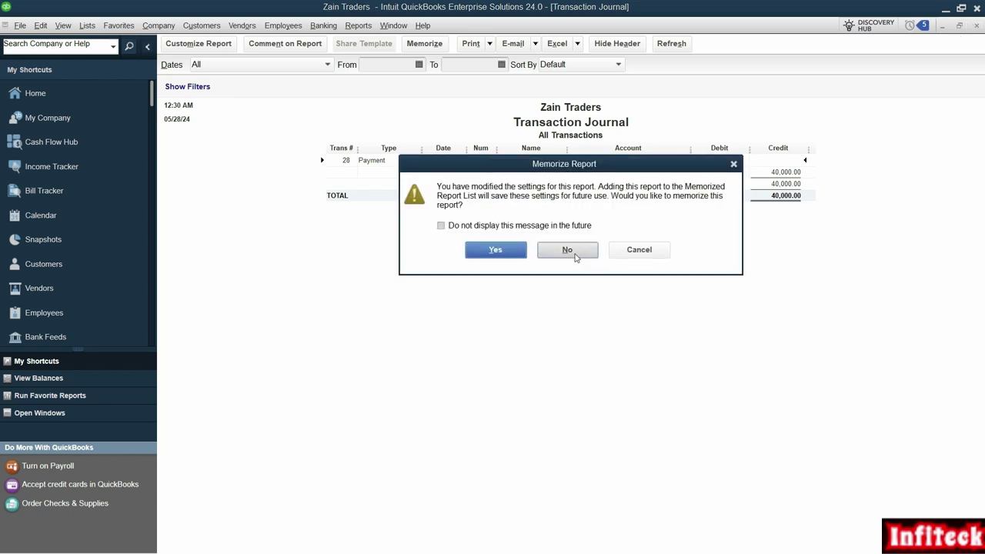
pyautogui.click(567, 250)
# - Start recording a deposit from the home page and include the 07/01/2024 cash payment numbered 1001
pyautogui.click(59, 100)
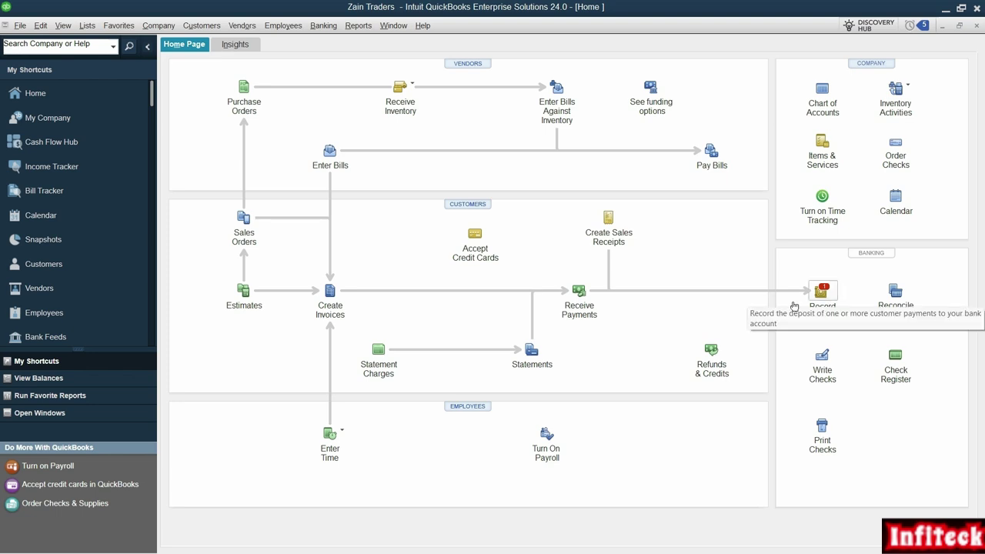
pyautogui.click(836, 305)
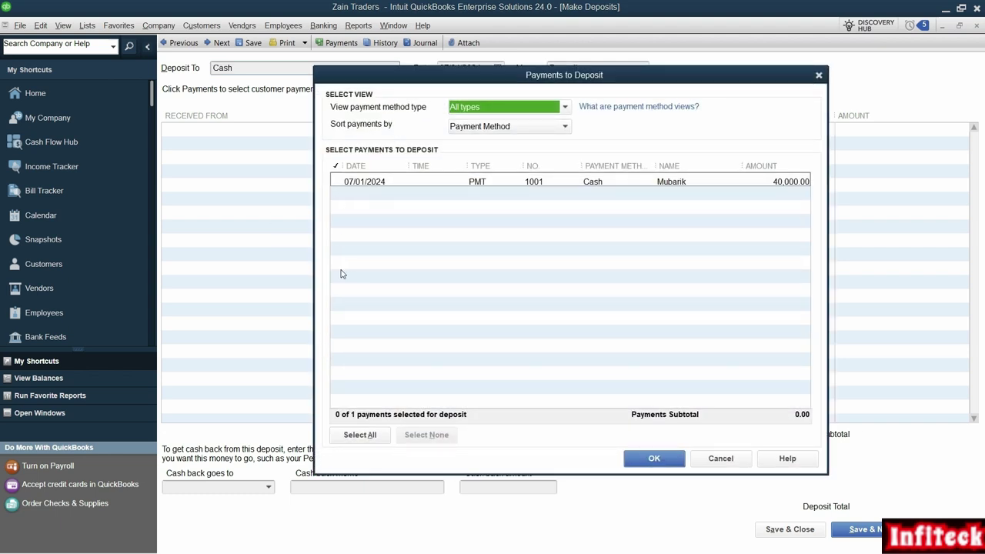
pyautogui.click(337, 182)
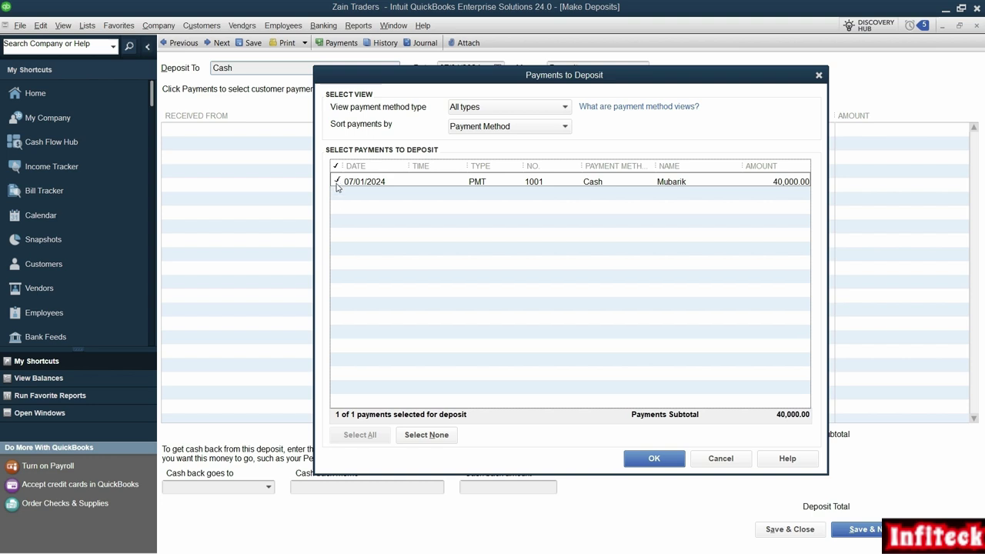
pyautogui.click(337, 183)
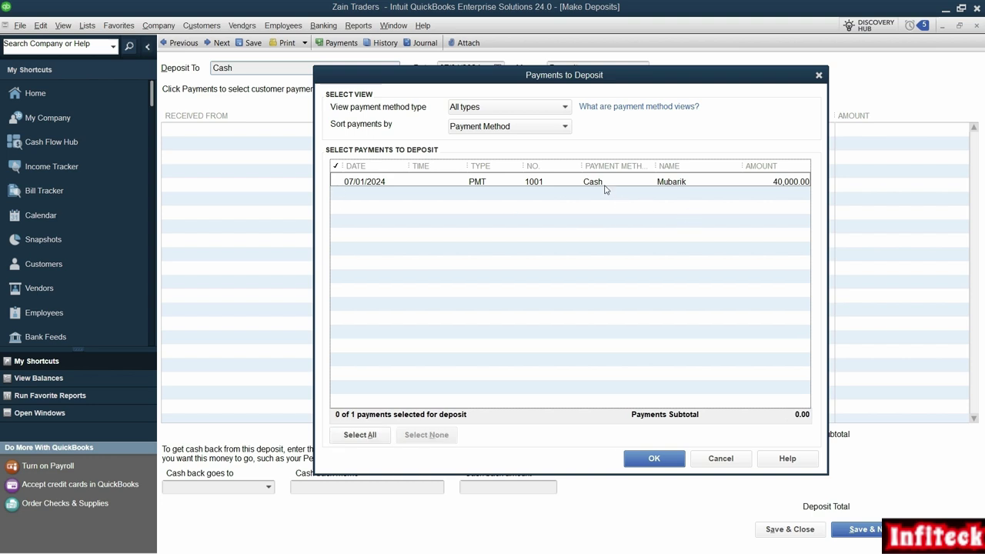
pyautogui.click(336, 182)
pyautogui.click(652, 458)
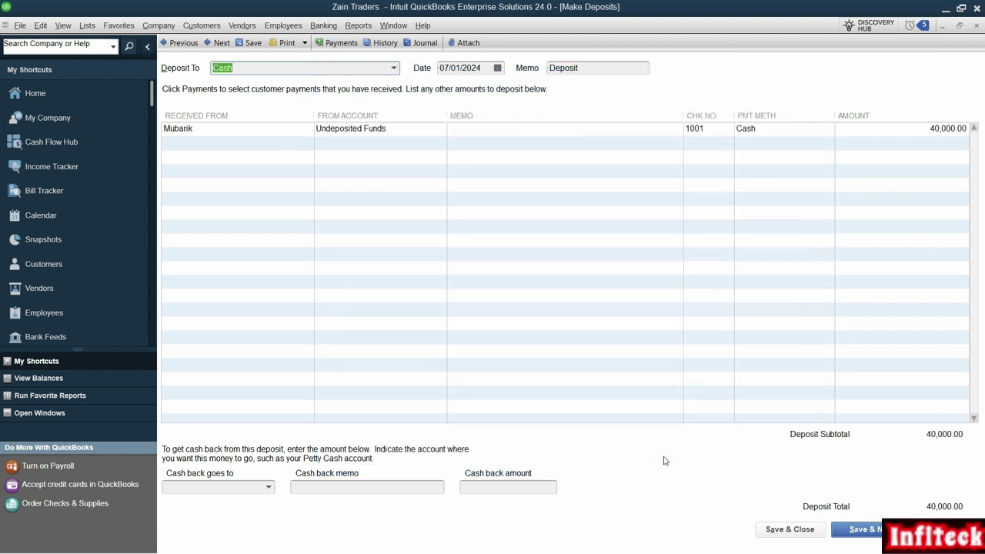
# - Try Standard Charted Bank as the deposit account and switch the deposit back to Cash
pyautogui.click(394, 69)
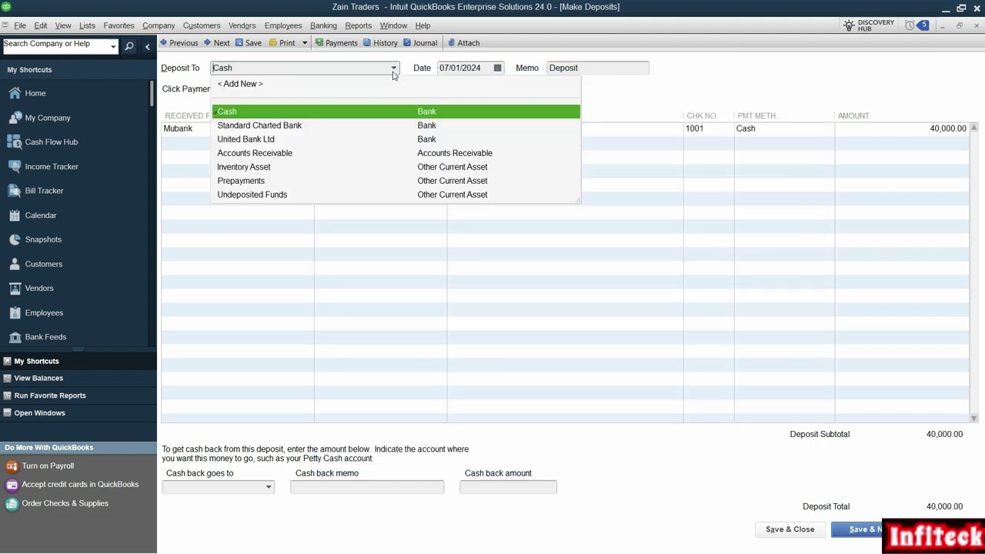
pyautogui.click(250, 127)
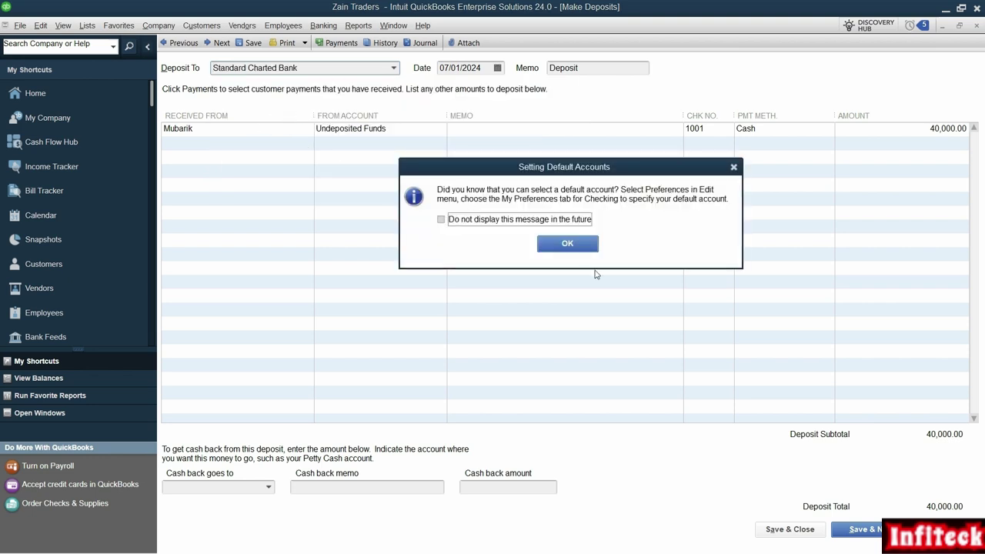
pyautogui.press('Return')
pyautogui.click(394, 69)
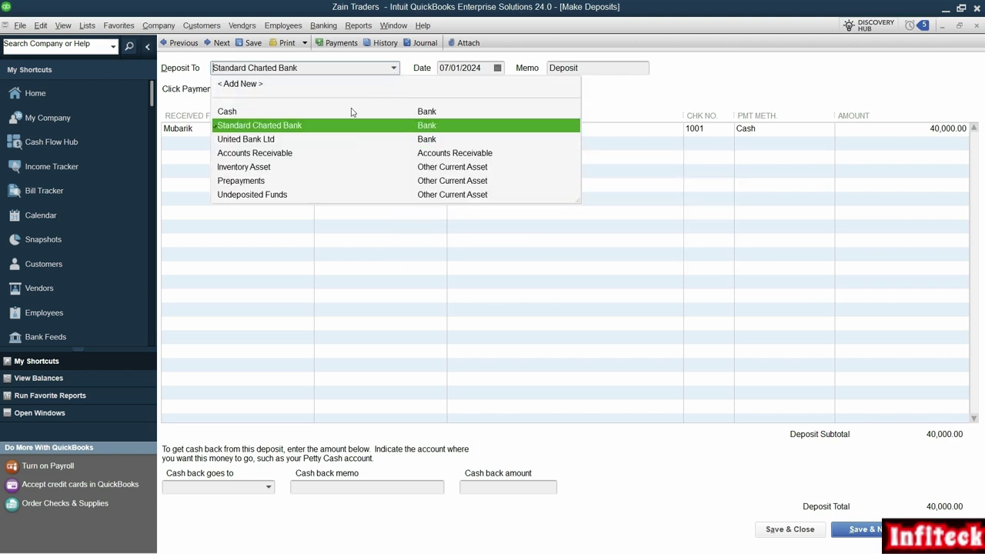
pyautogui.click(283, 112)
pyautogui.click(573, 252)
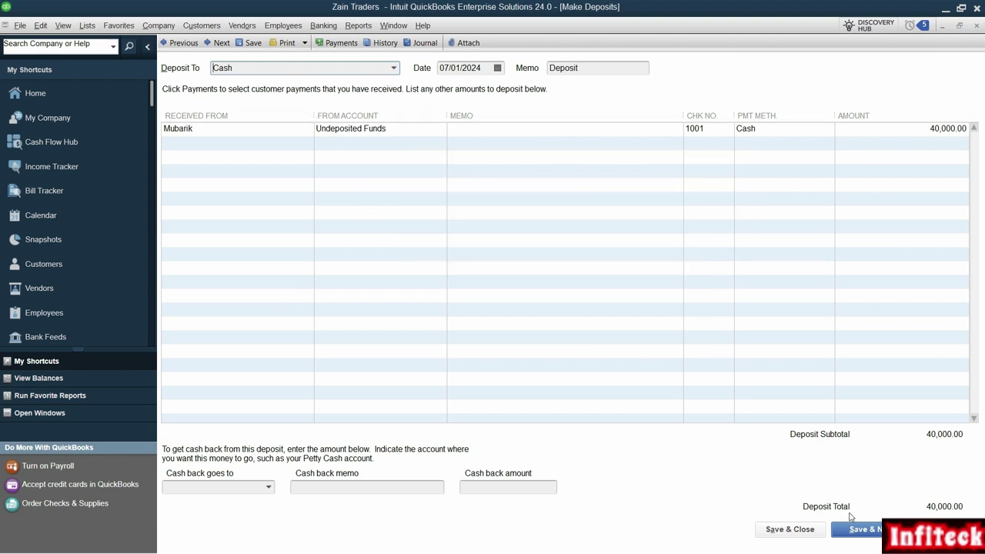
# - Save the deposit to Cash, reopen it, and review its Transaction Journal report
pyautogui.click(863, 530)
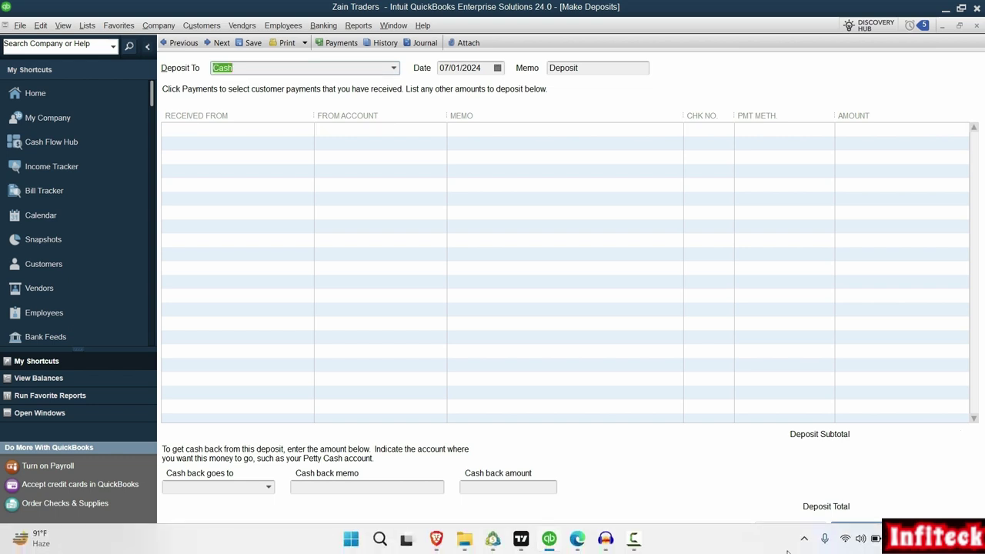
pyautogui.click(179, 45)
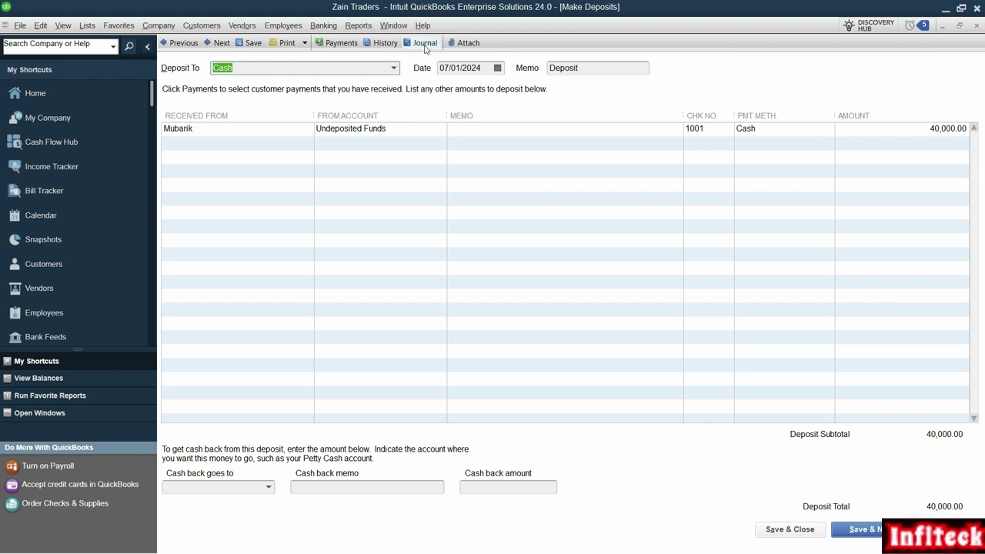
pyautogui.click(425, 44)
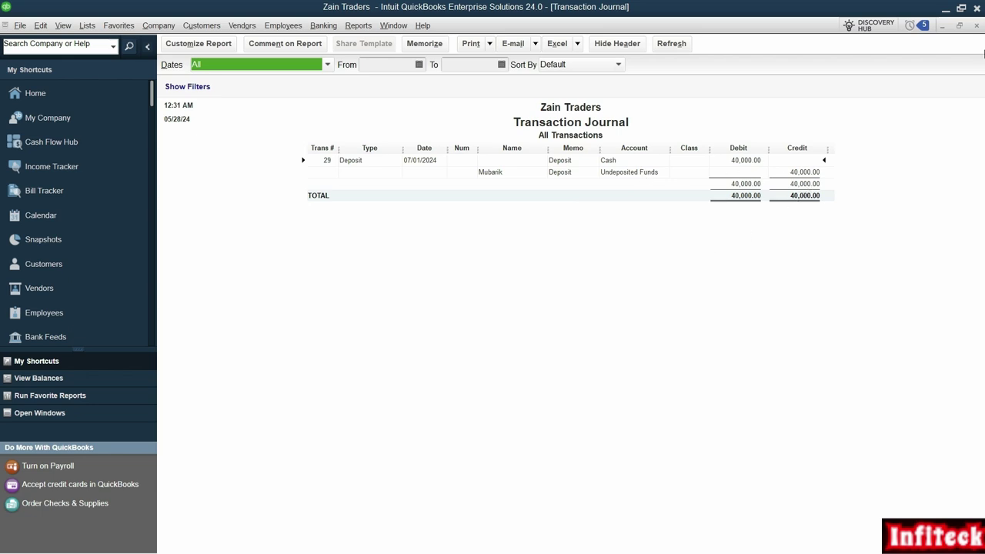
pyautogui.click(976, 25)
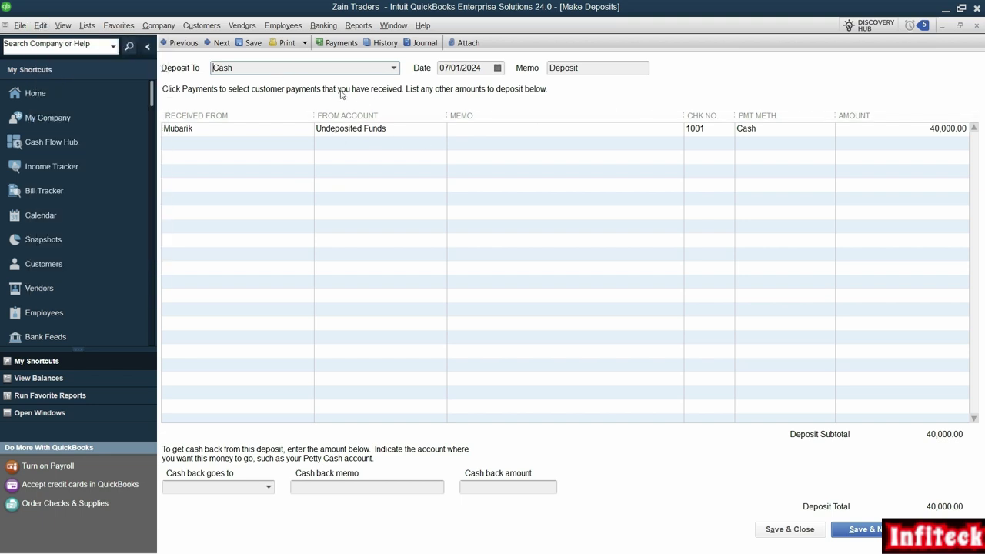
# - Delete the 07/01/2024 deposit of 40,000.00 to Cash despite its linked payment, and close the deposit window
pyautogui.rightClick(637, 100)
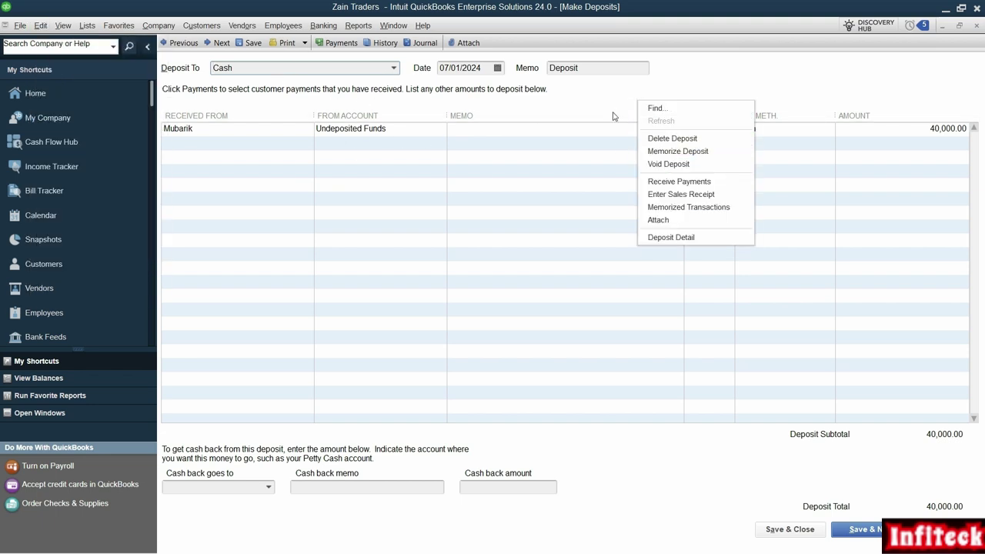
pyautogui.click(41, 26)
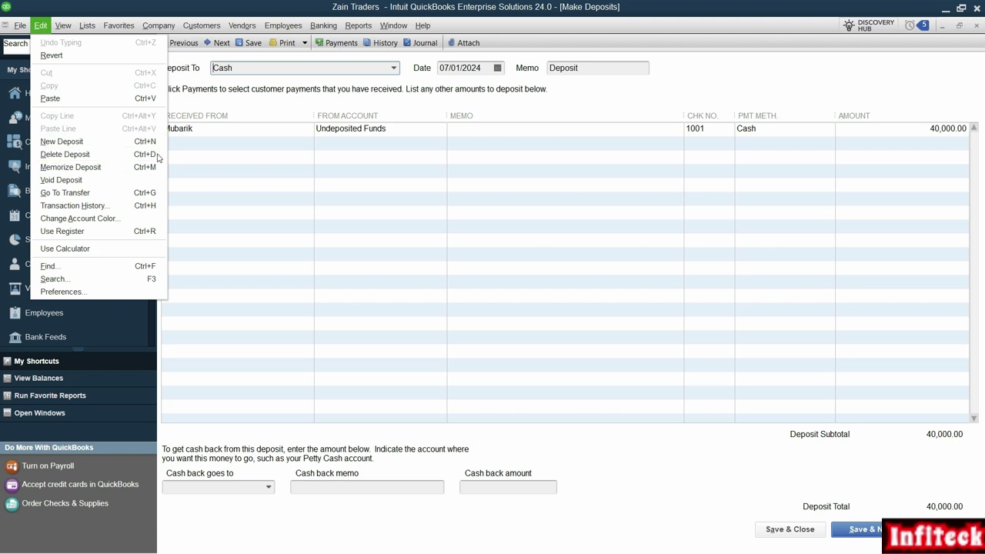
pyautogui.click(567, 102)
pyautogui.hotkey('ctrl', 'd')
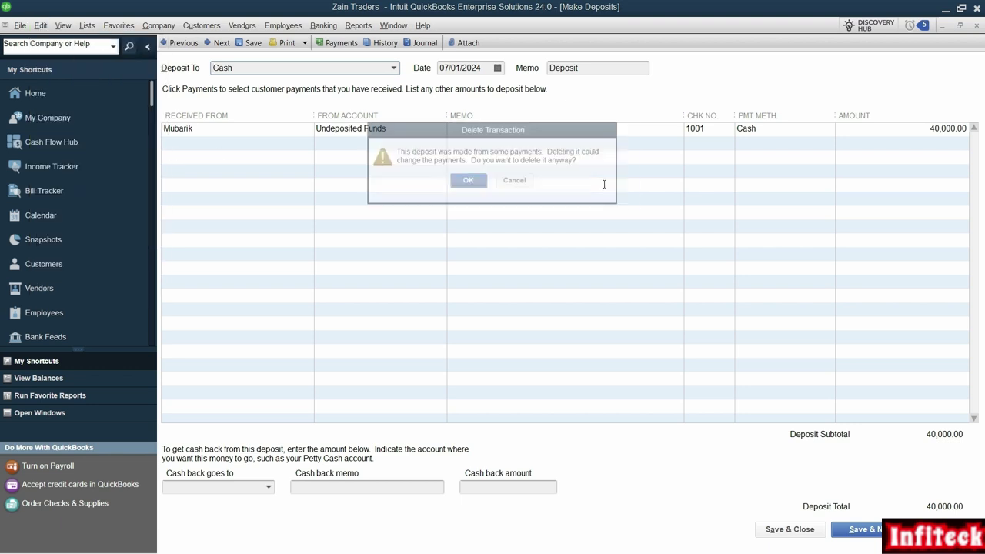
pyautogui.click(466, 183)
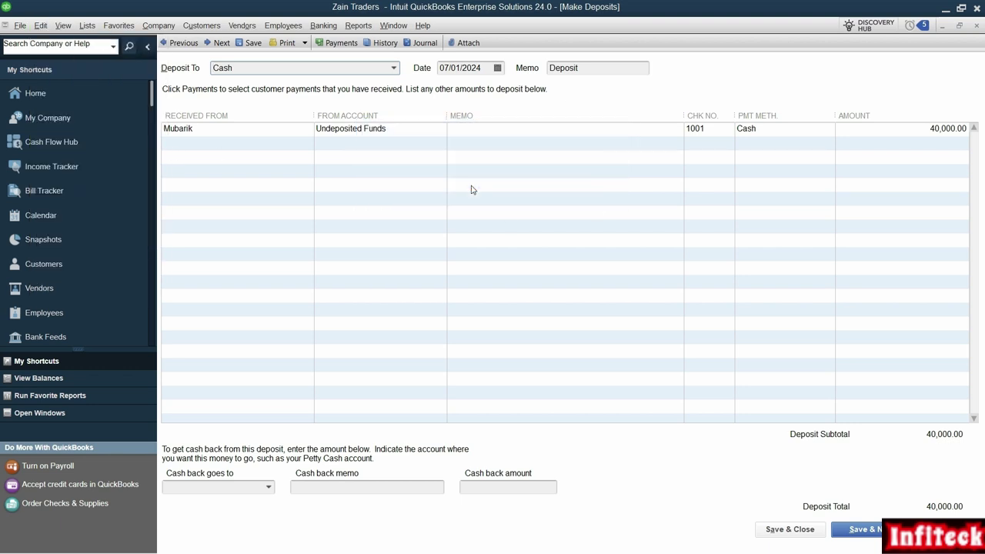
pyautogui.click(975, 25)
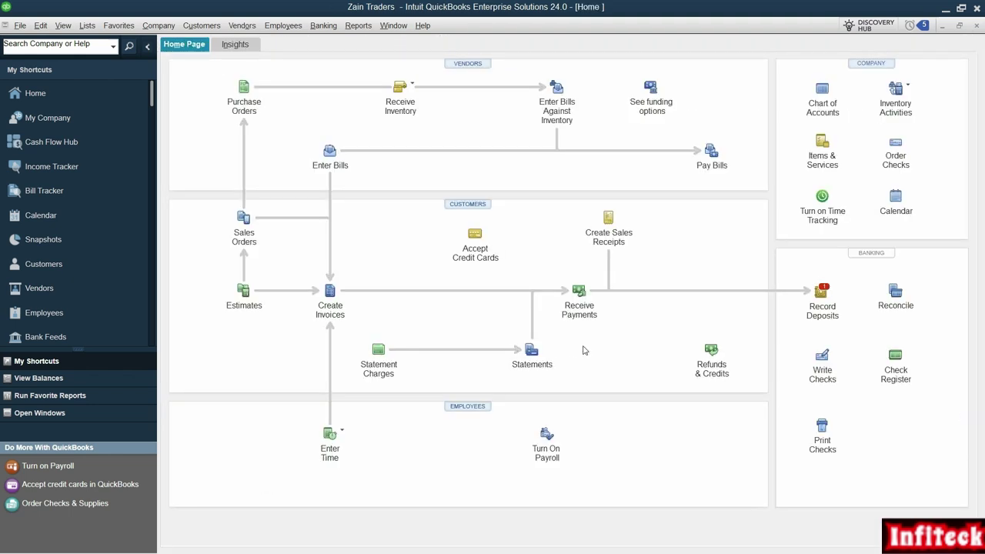
# - Find the 07/01/2024 customer payment with reference 1001, delete it, and close the payment form
pyautogui.click(579, 294)
pyautogui.click(179, 43)
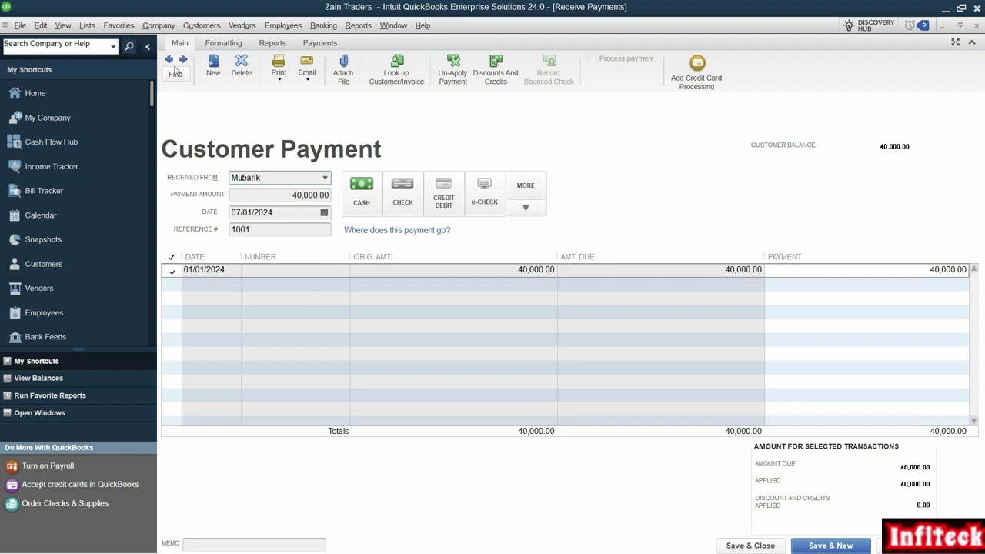
pyautogui.hotkey('ctrl', 'd')
pyautogui.click(465, 191)
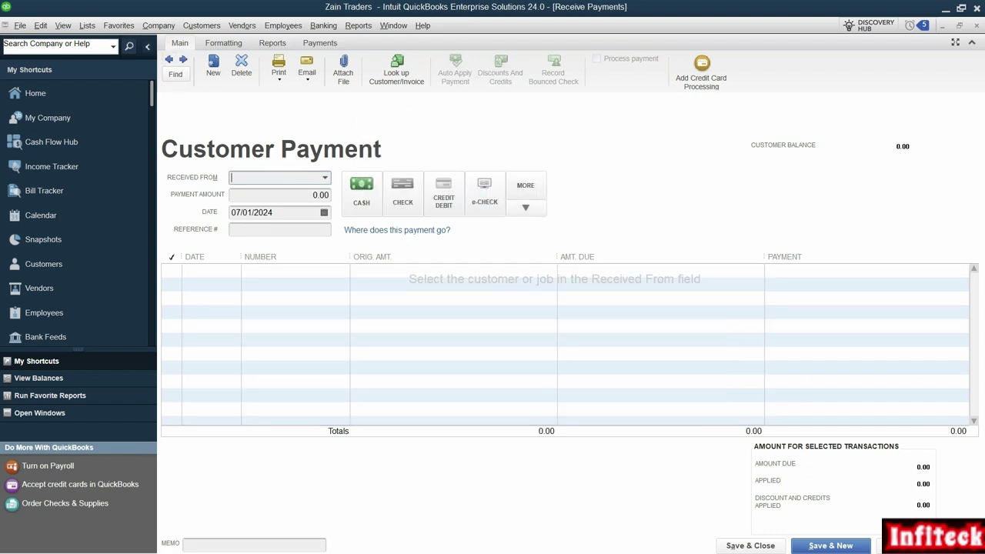
pyautogui.click(977, 25)
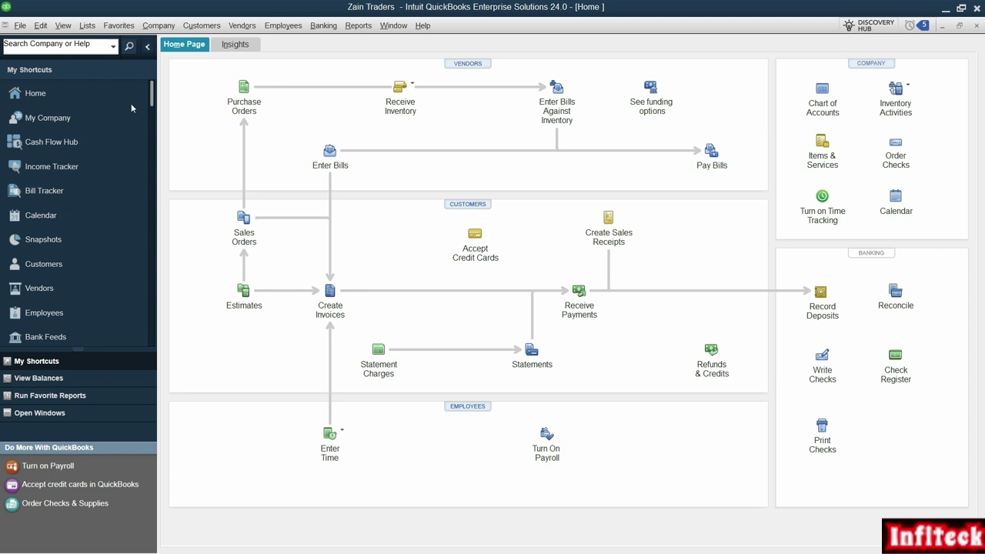
# - In the company preferences for Payments, turn off using Undeposited Funds as the default deposit to account
pyautogui.click(40, 31)
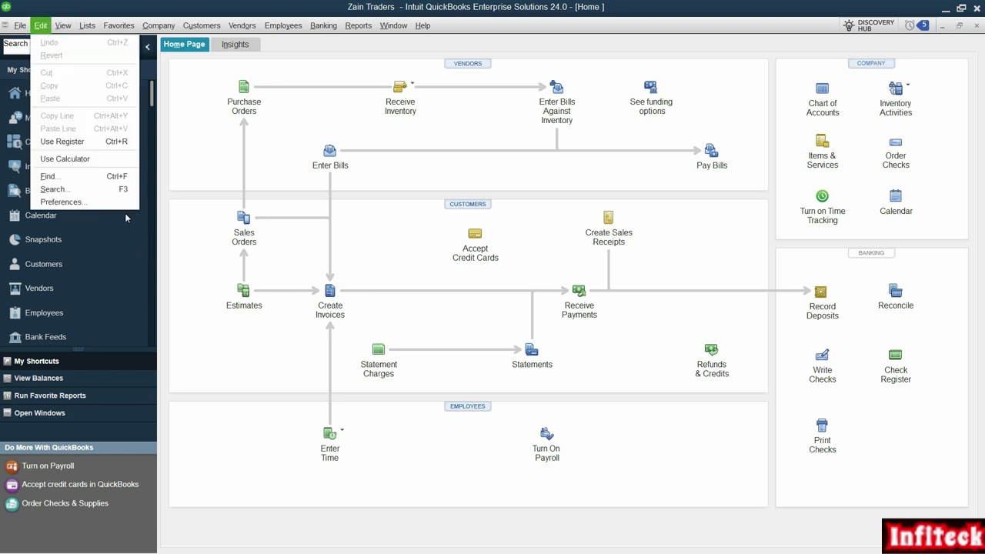
pyautogui.click(119, 203)
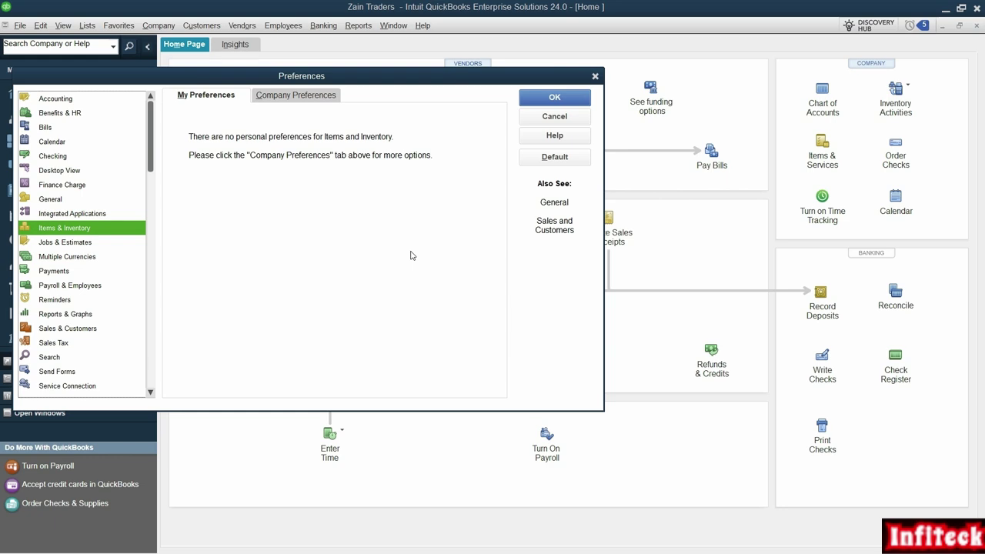
pyautogui.moveTo(441, 77); pyautogui.dragTo(703, 115)
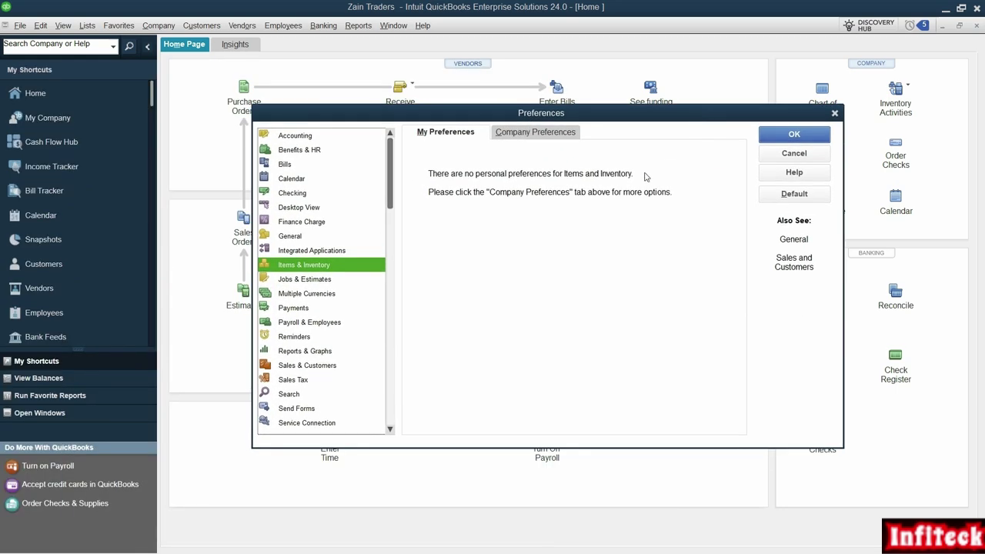
pyautogui.click(292, 310)
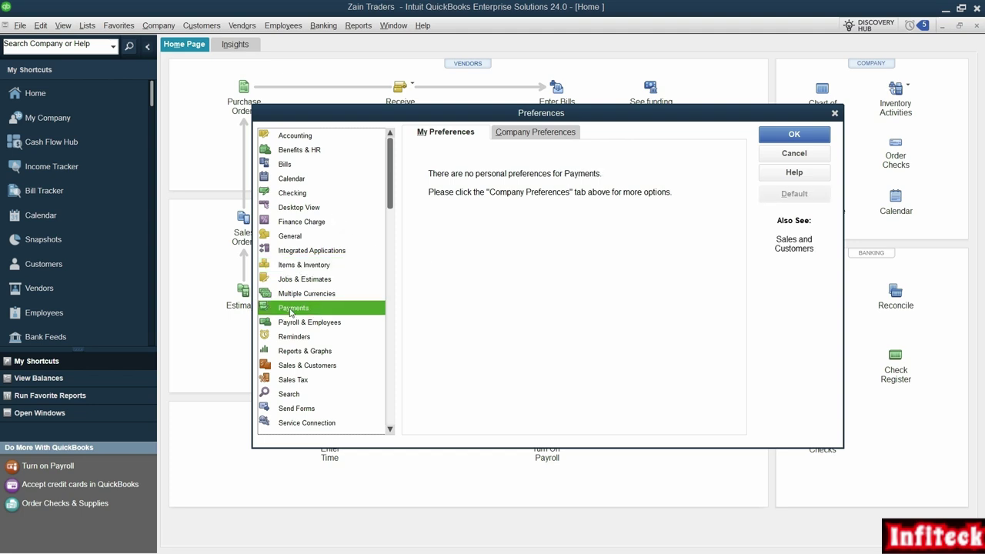
pyautogui.click(543, 137)
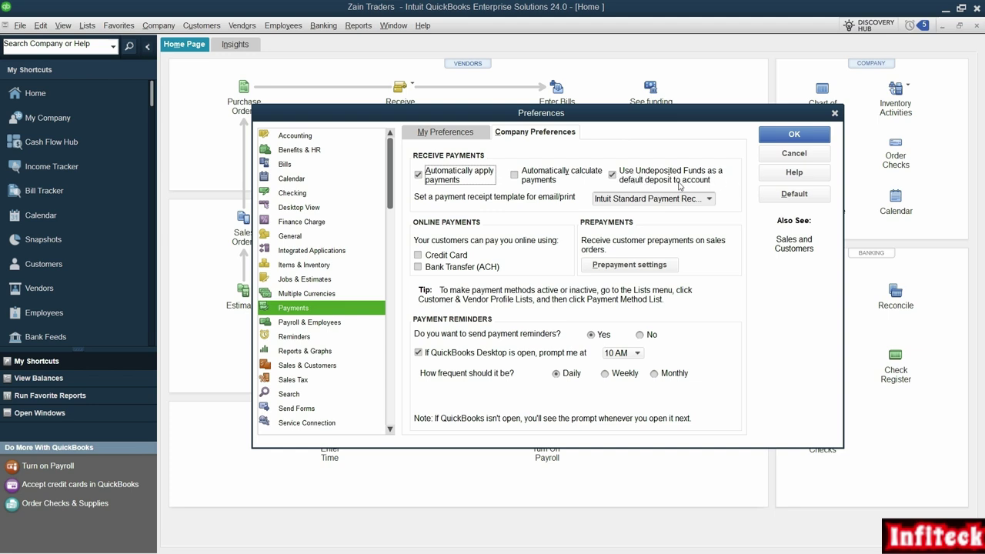
pyautogui.click(614, 176)
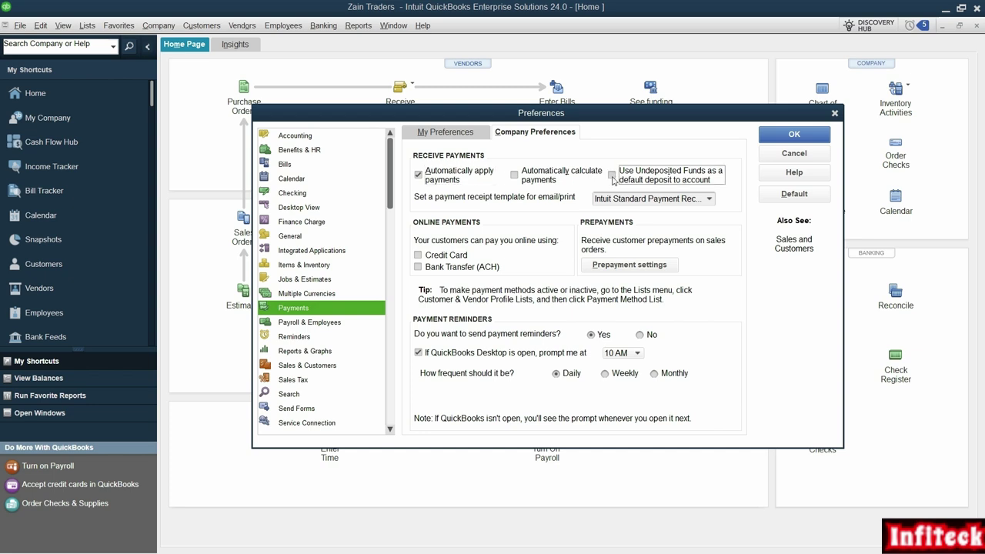
# - Save the changed payment preference, let all open windows close, and answer the report refresh and memorize prompts
pyautogui.click(796, 136)
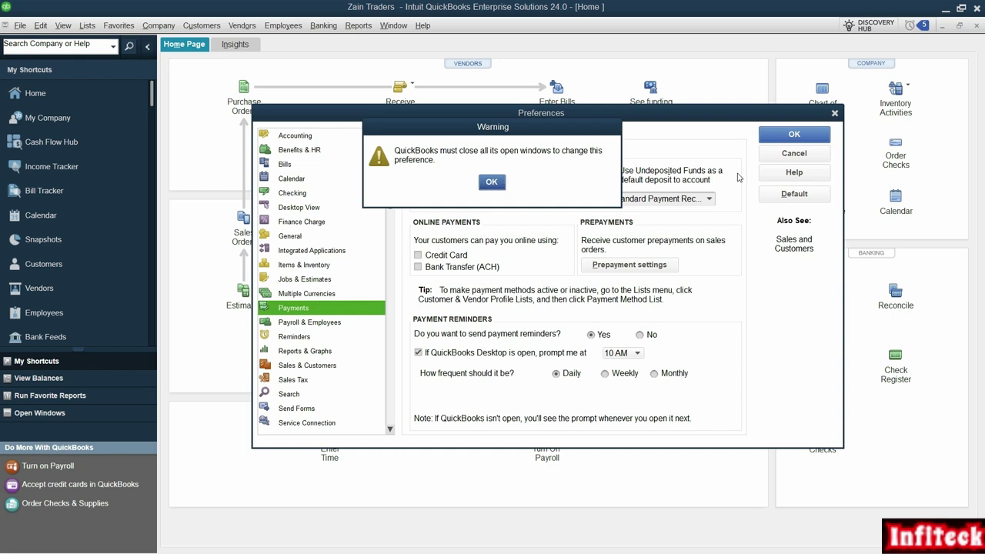
pyautogui.click(498, 185)
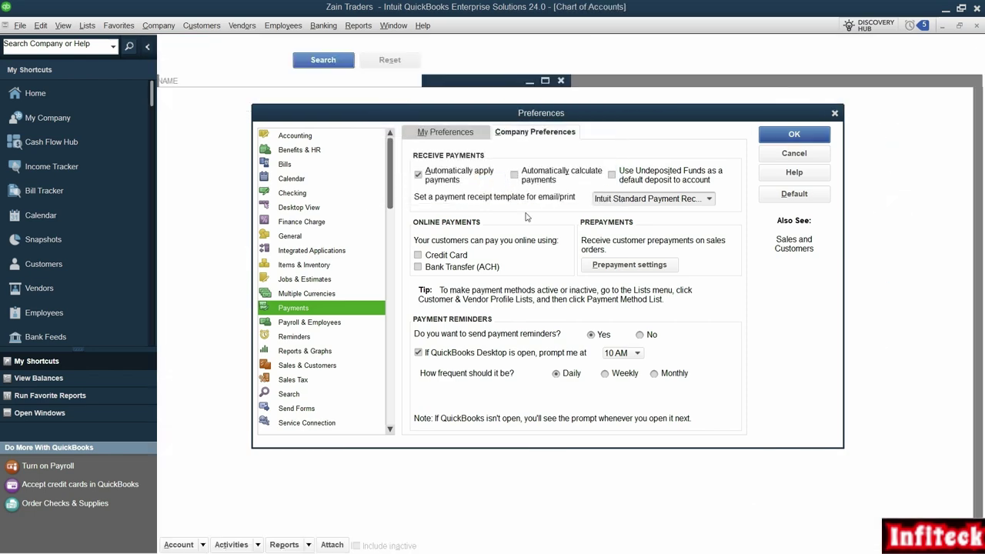
pyautogui.click(284, 177)
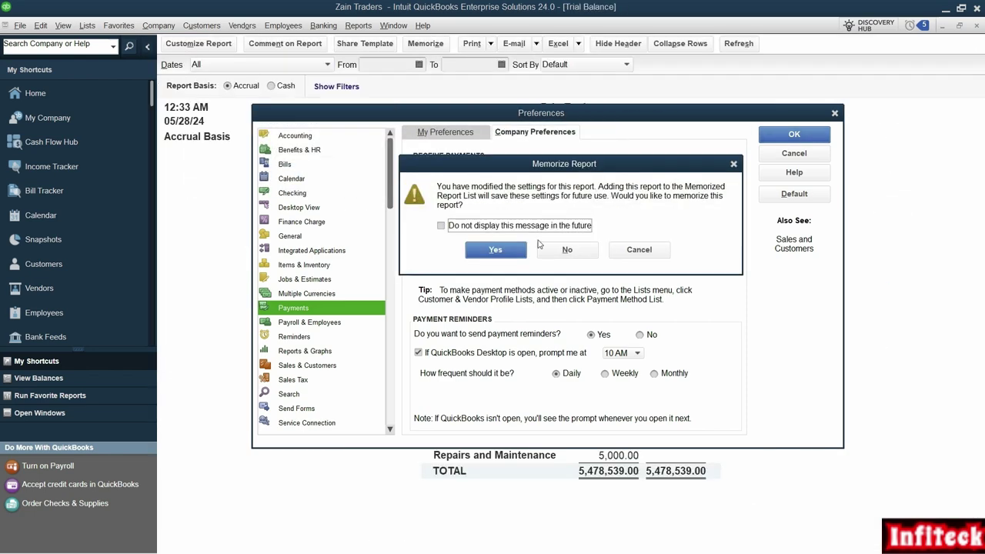
pyautogui.click(567, 190)
pyautogui.click(281, 173)
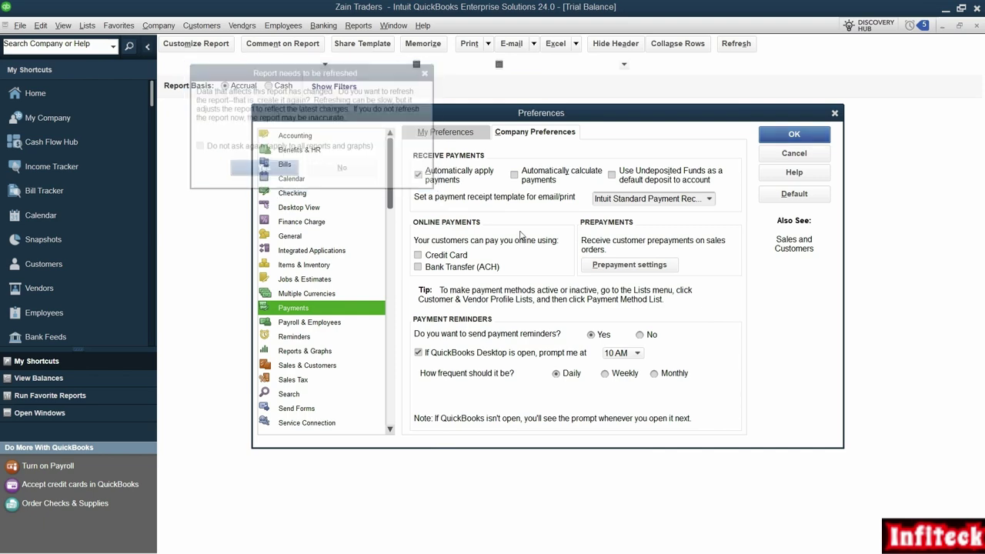
pyautogui.click(477, 253)
pyautogui.click(213, 147)
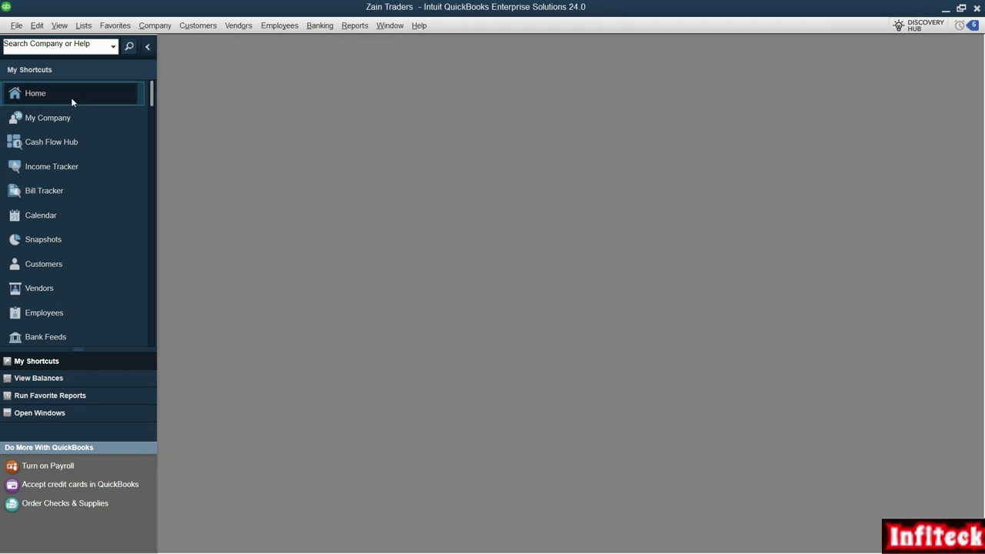
# - Start a customer payment from the home page for the customer owing 40,000.00, checking its date against the Jan 07,2024 entry in Zain Traders.pdf
pyautogui.click(71, 97)
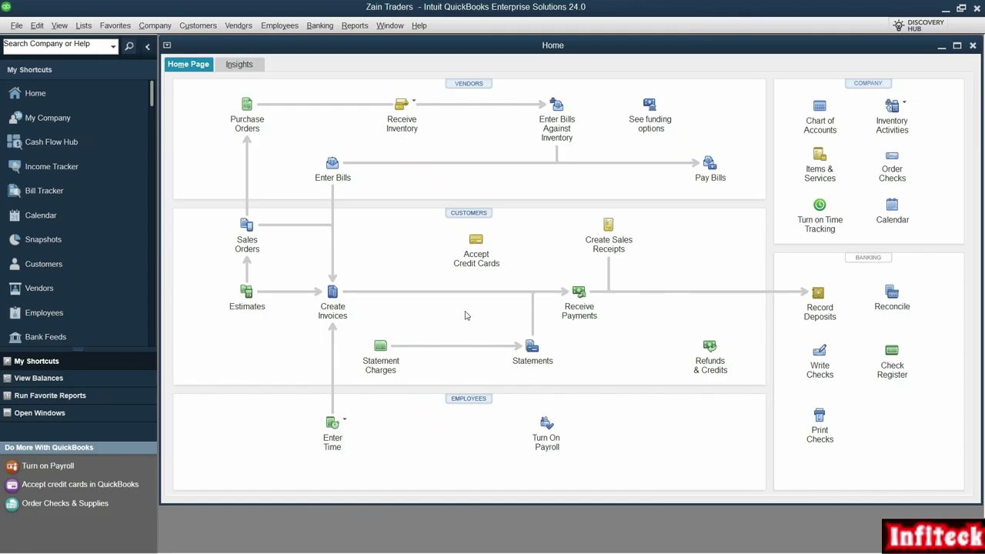
pyautogui.click(577, 292)
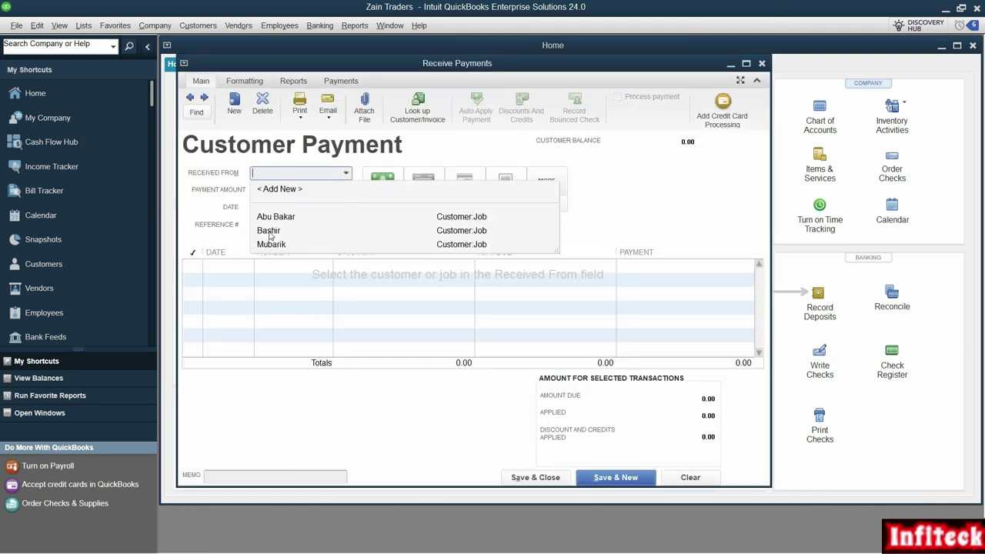
pyautogui.click(275, 245)
pyautogui.moveTo(319, 210); pyautogui.dragTo(187, 204)
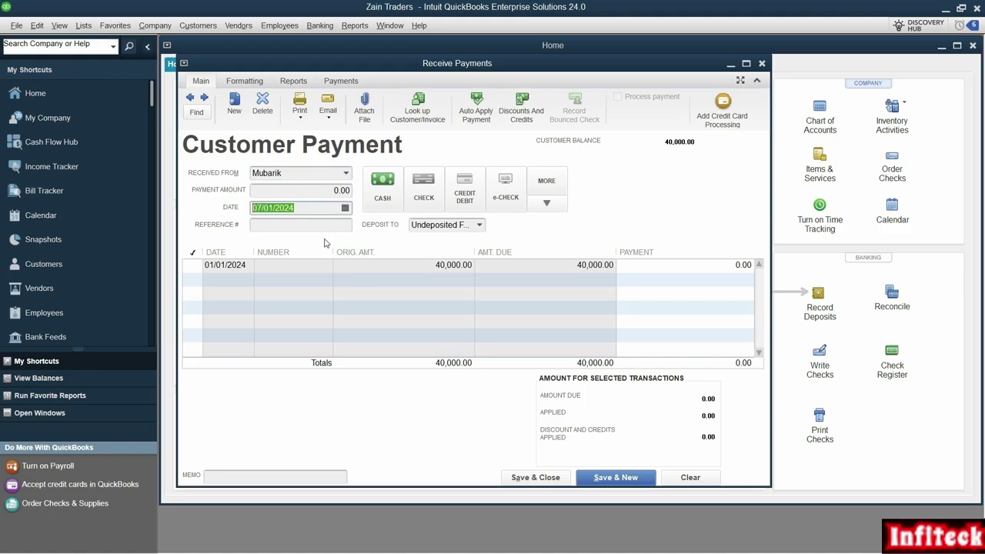
pyautogui.hotkey('alt', 'Tab')
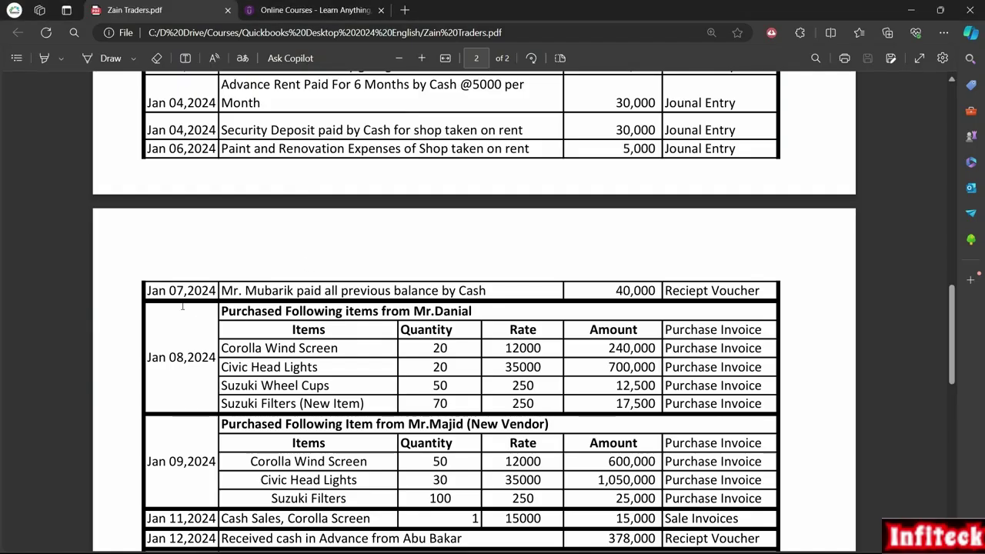
pyautogui.hotkey('alt', 'Tab')
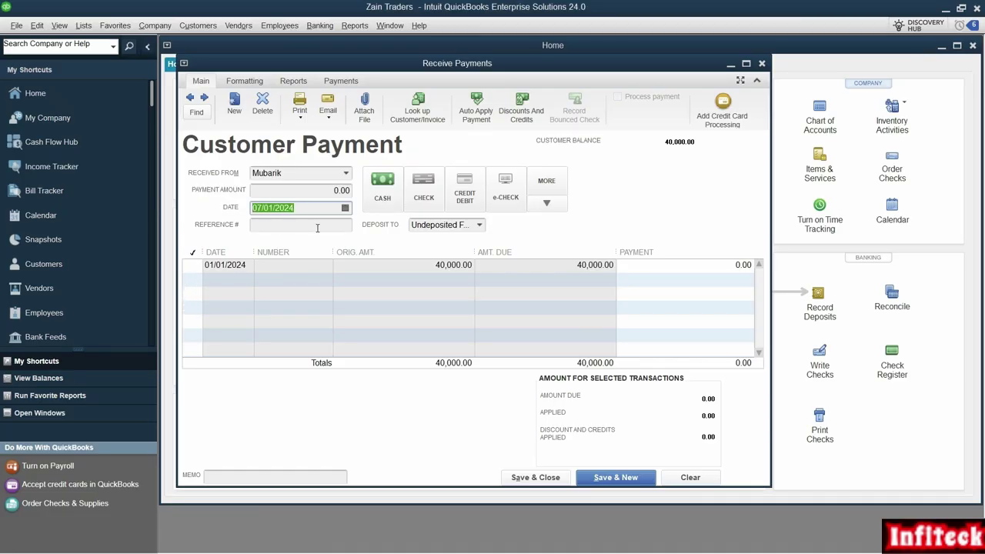
# - Enter reference number 1001 on the customer payment and set its deposit account to Cash
pyautogui.click(317, 227)
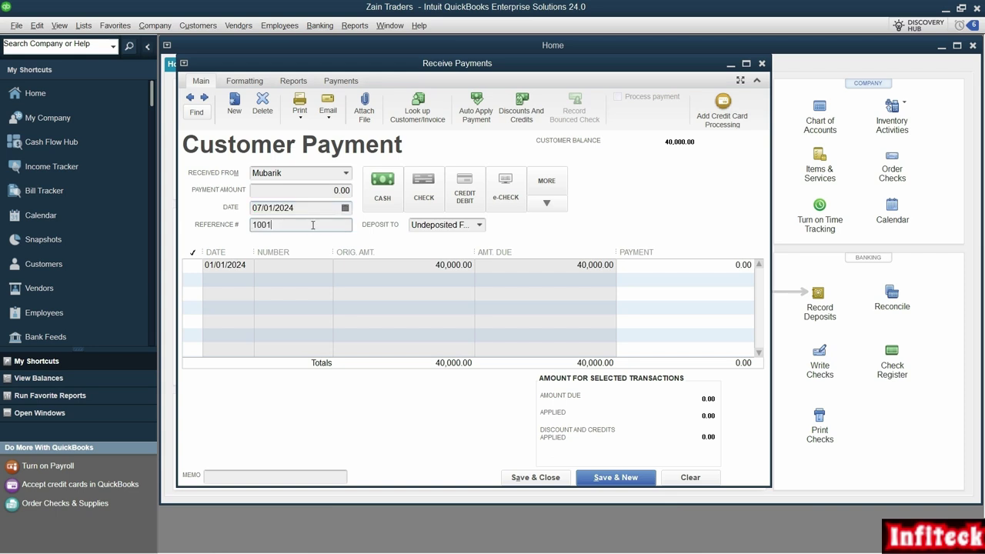
pyautogui.write('1001')
pyautogui.press('Tab')
pyautogui.click(480, 225)
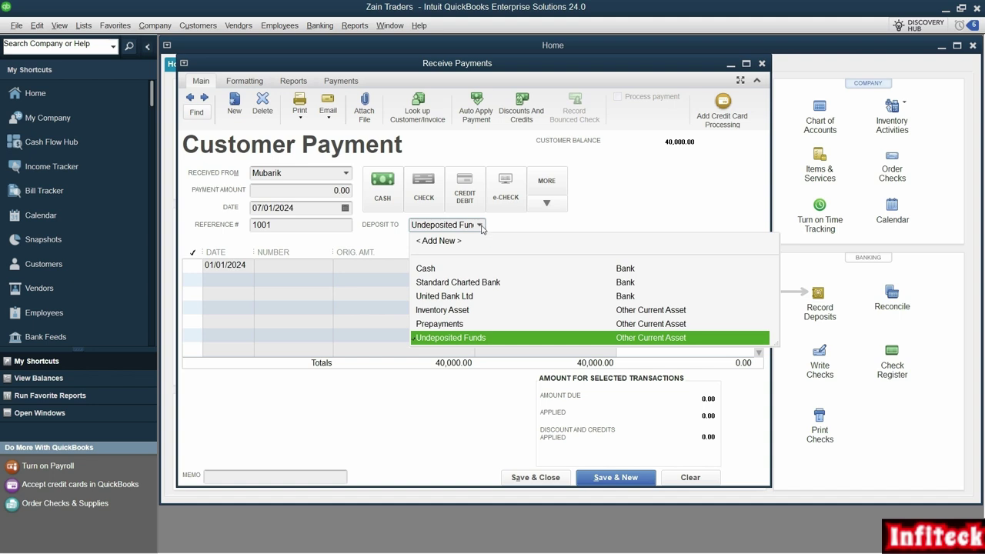
pyautogui.click(426, 269)
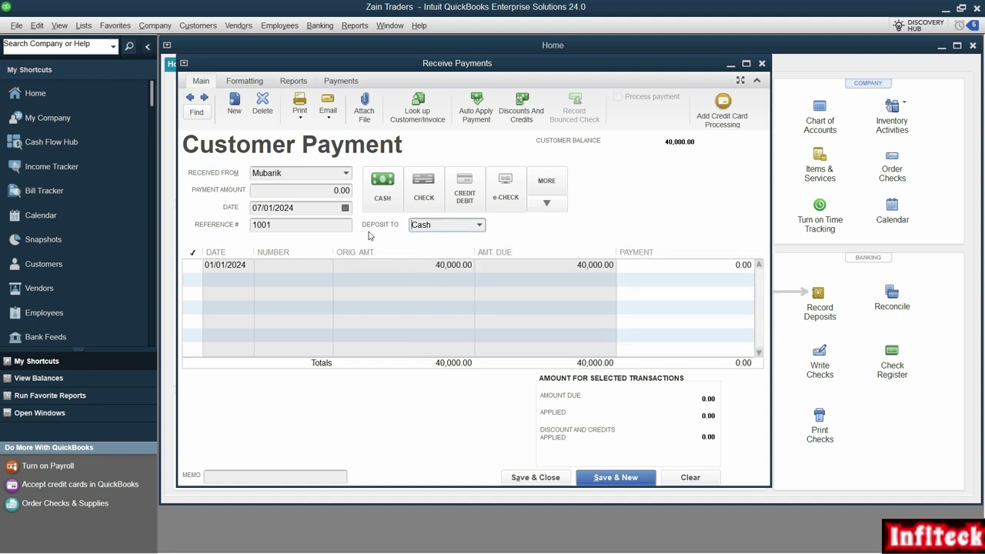
# - Maximize the payment form, review the accounts available for direct deposit, and look at the Record Deposits window
pyautogui.doubleClick(613, 64)
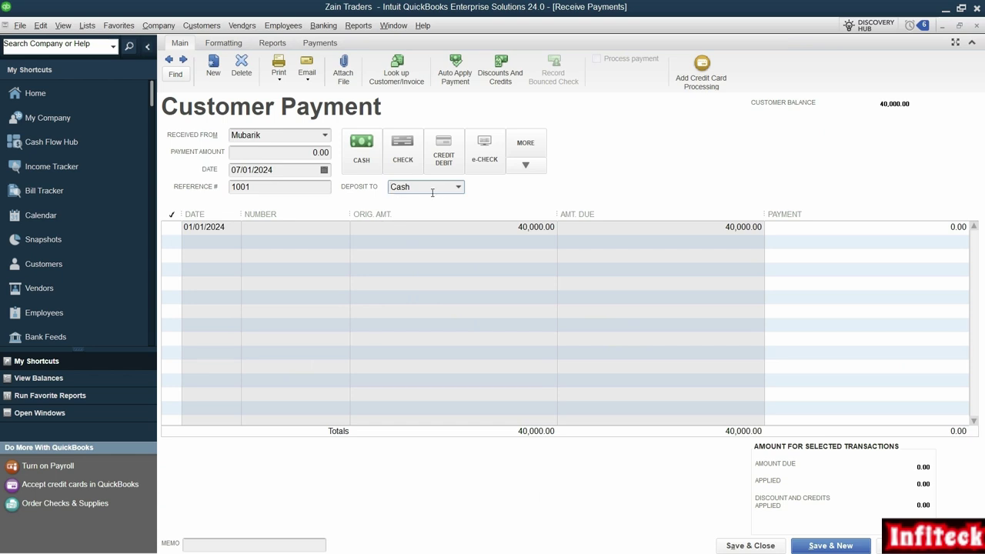
pyautogui.click(458, 187)
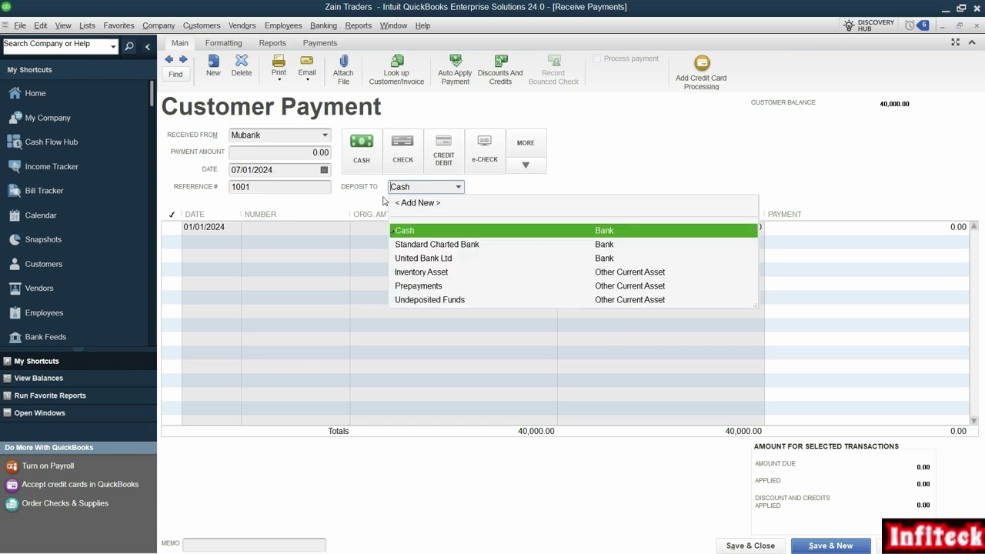
pyautogui.click(367, 207)
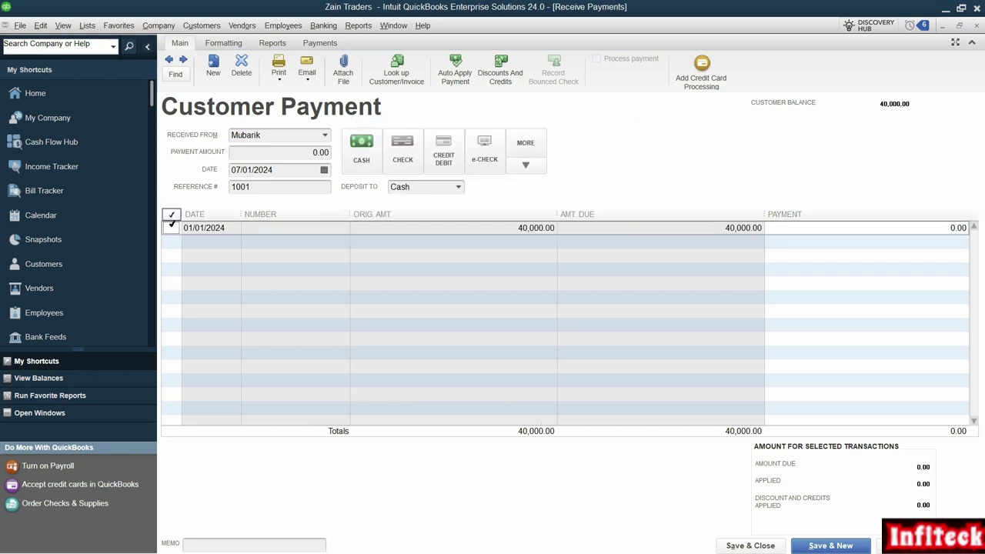
pyautogui.click(498, 214)
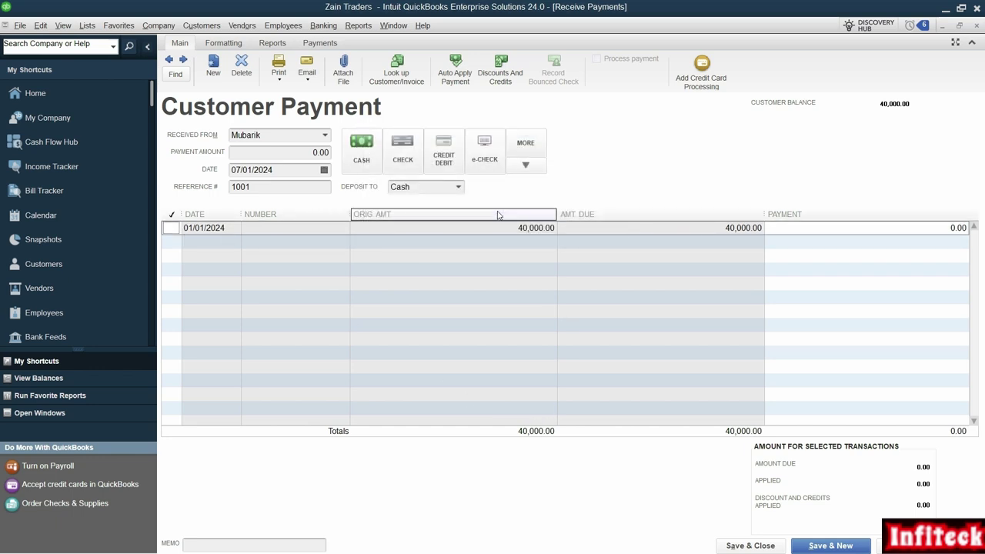
pyautogui.click(825, 296)
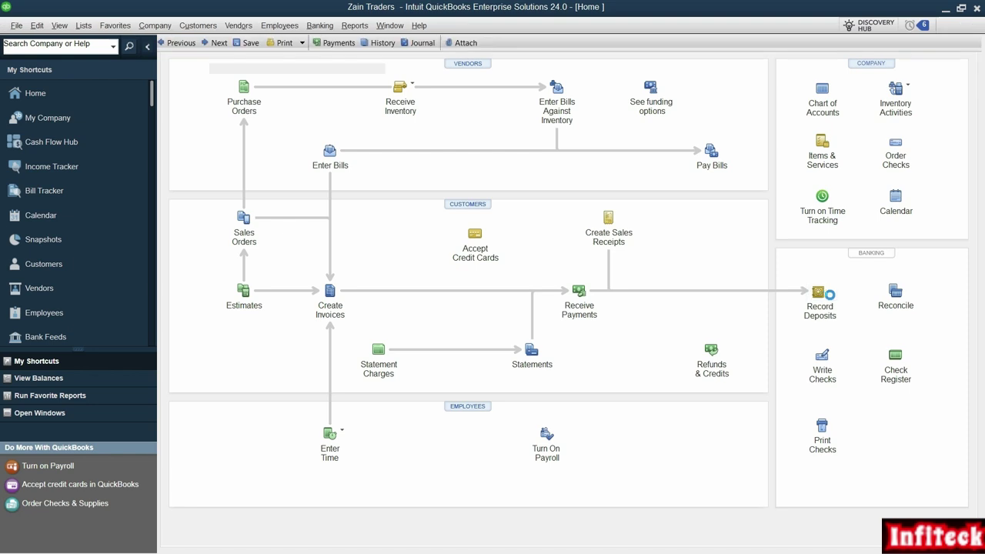
pyautogui.click(182, 47)
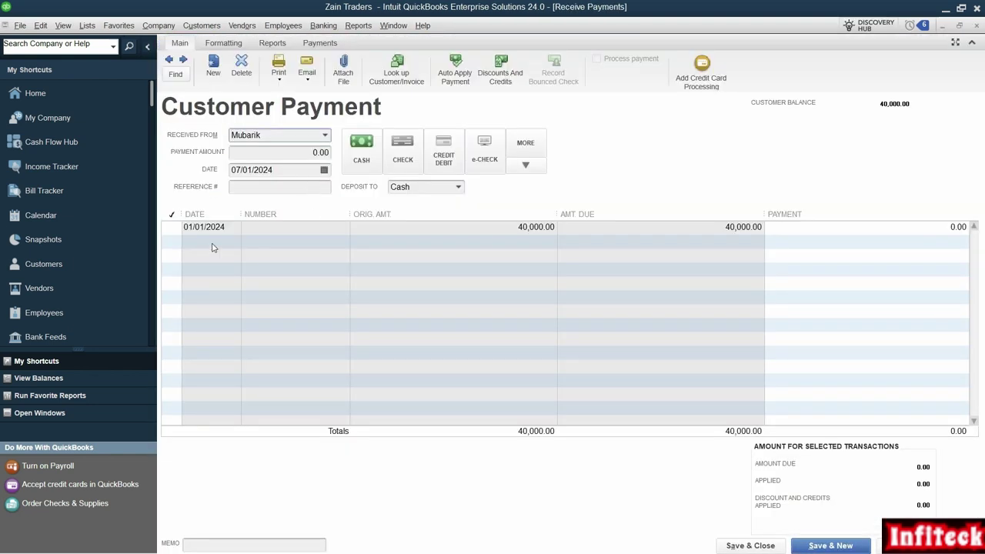
# - Apply a payment amount of 40,000.00 to the customer's 01/01/2024 balance and enter reference number 1002
pyautogui.click(171, 228)
pyautogui.click(496, 212)
pyautogui.write('400000.00')
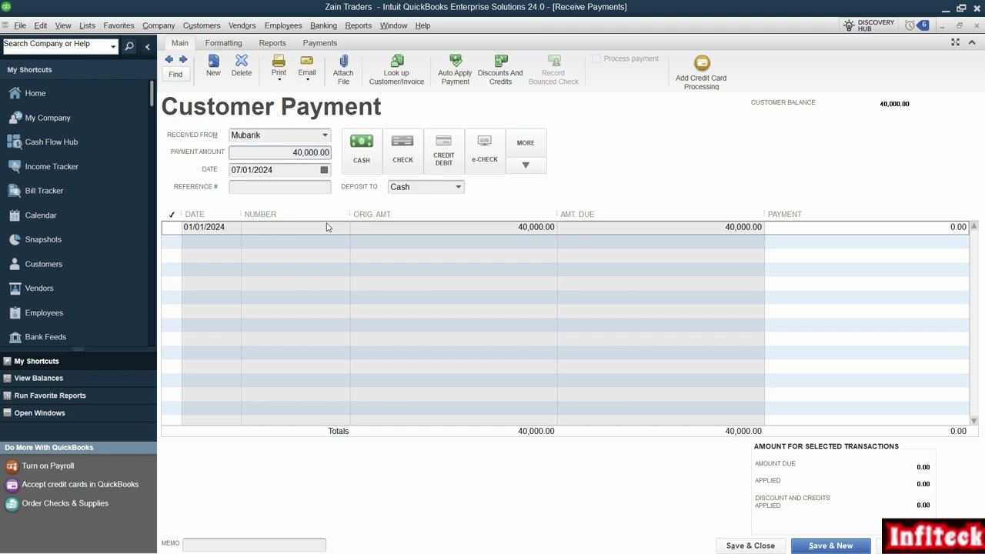
pyautogui.press('Tab')
pyautogui.click(274, 185)
pyautogui.write('1002')
pyautogui.press('Tab')
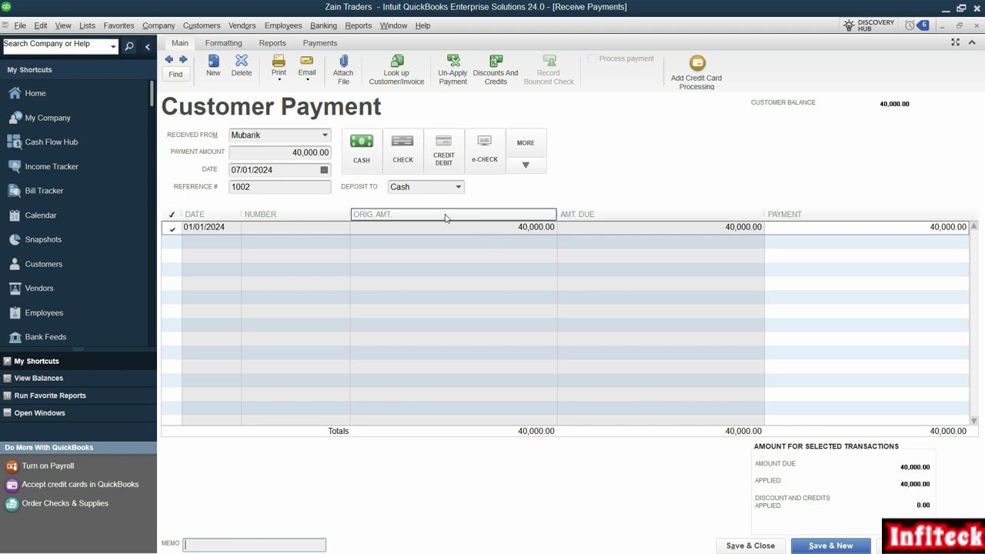
# - Save the customer payment with reference number 1002 and reopen the saved record
pyautogui.click(834, 544)
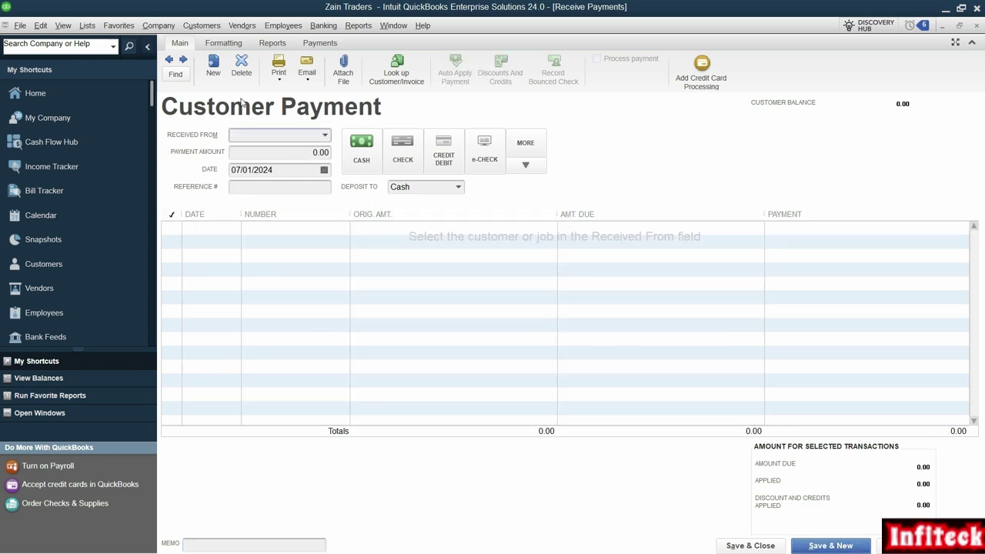
pyautogui.click(169, 64)
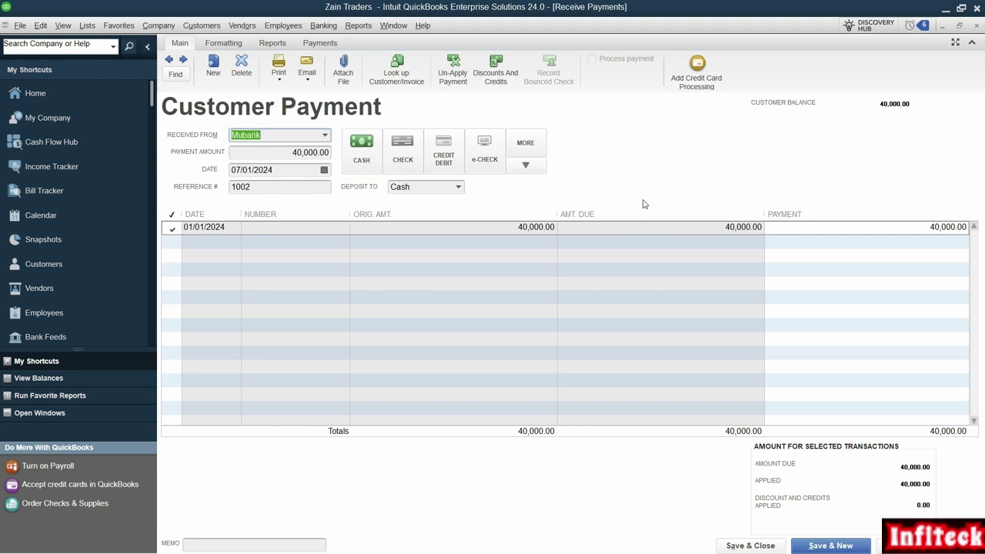
# - Review the saved payment's Transaction Journal, widening the Account column and collapsing Memo, and close both the report and the payment form
pyautogui.click(272, 44)
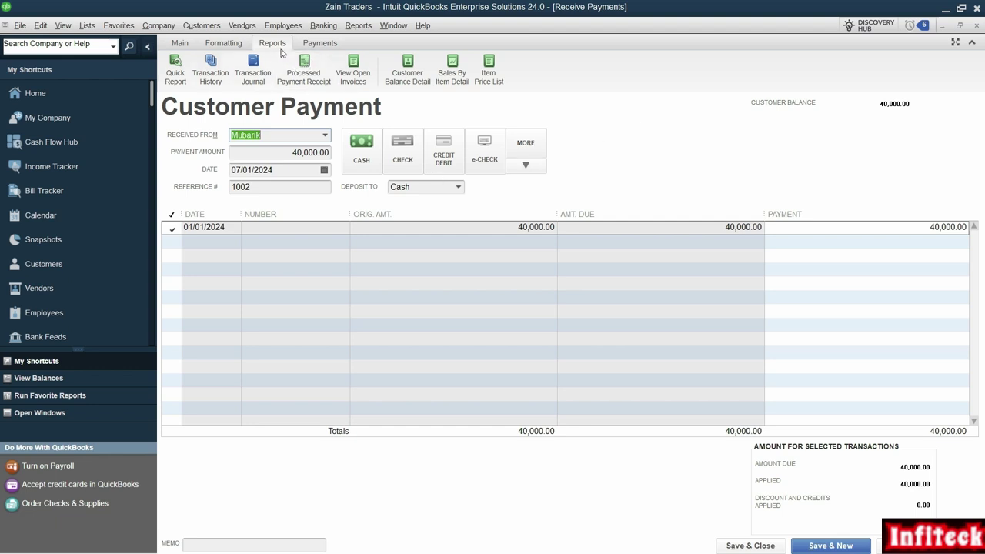
pyautogui.click(252, 69)
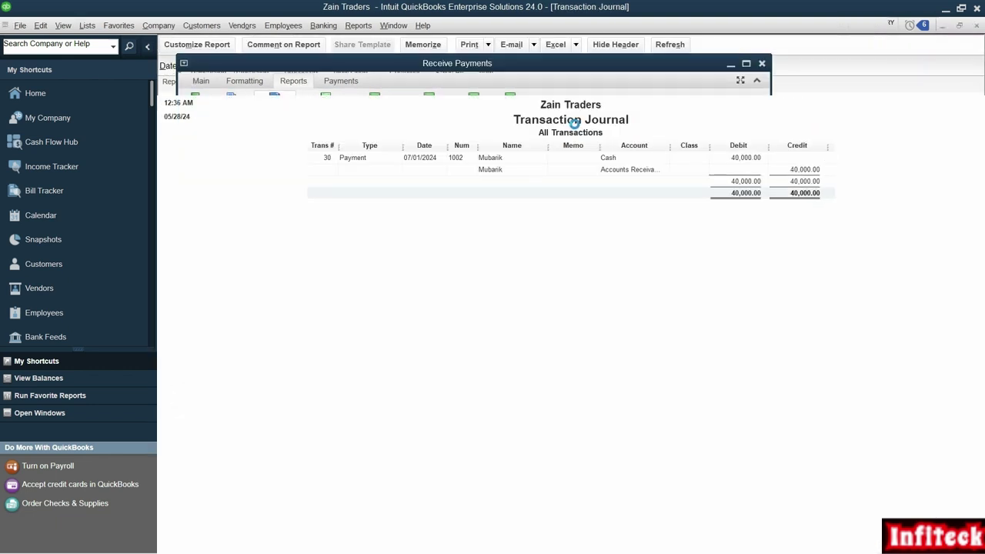
pyautogui.moveTo(696, 152); pyautogui.dragTo(751, 150)
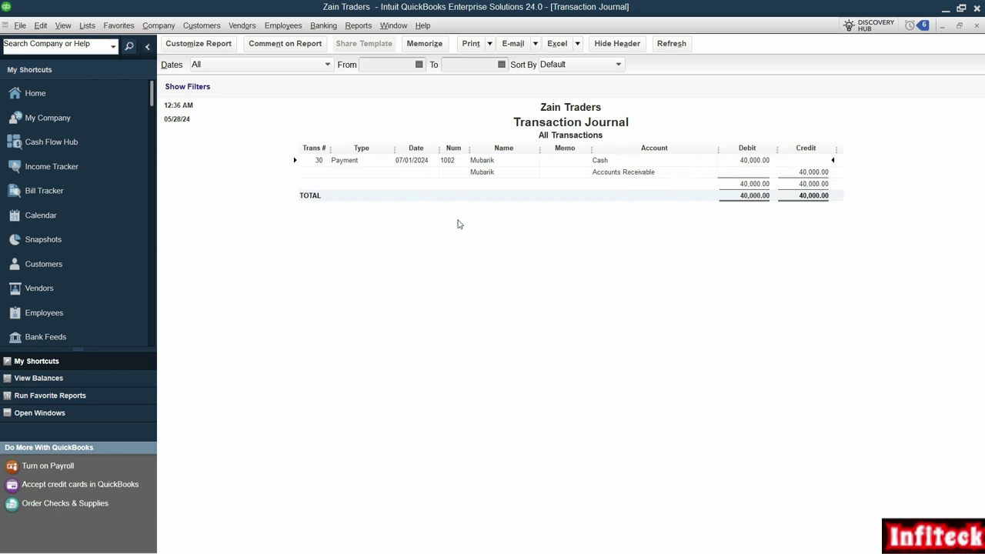
pyautogui.moveTo(591, 148); pyautogui.dragTo(544, 150)
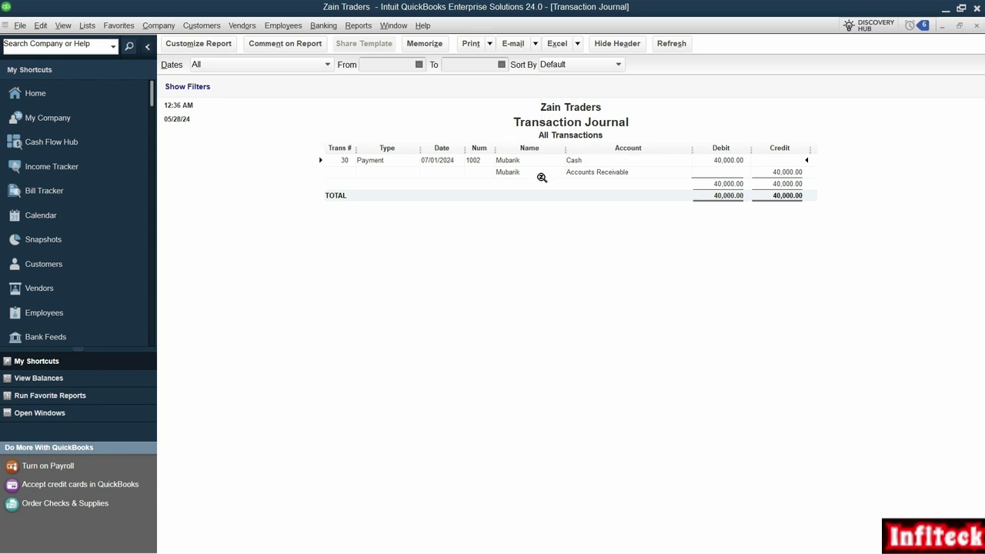
pyautogui.click(976, 26)
pyautogui.click(567, 248)
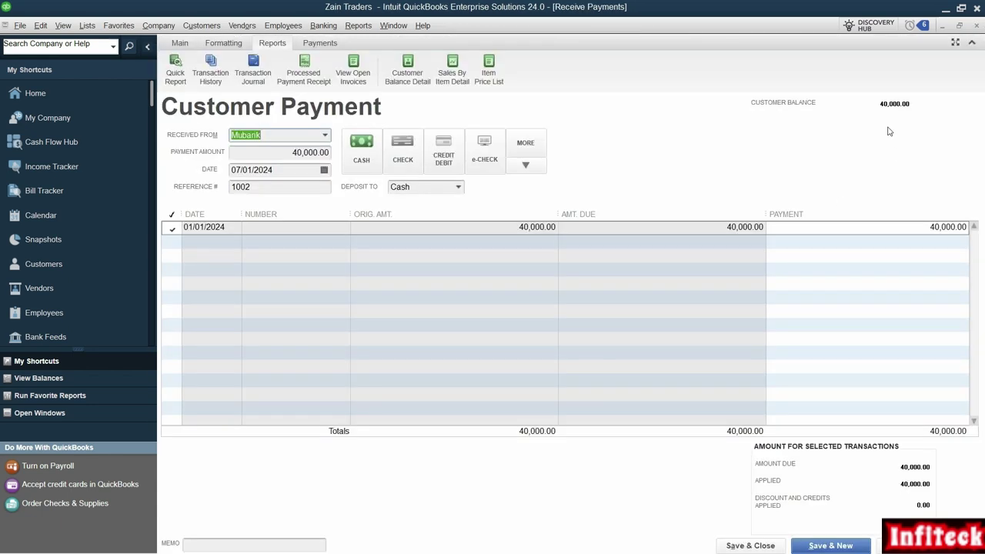
pyautogui.click(977, 26)
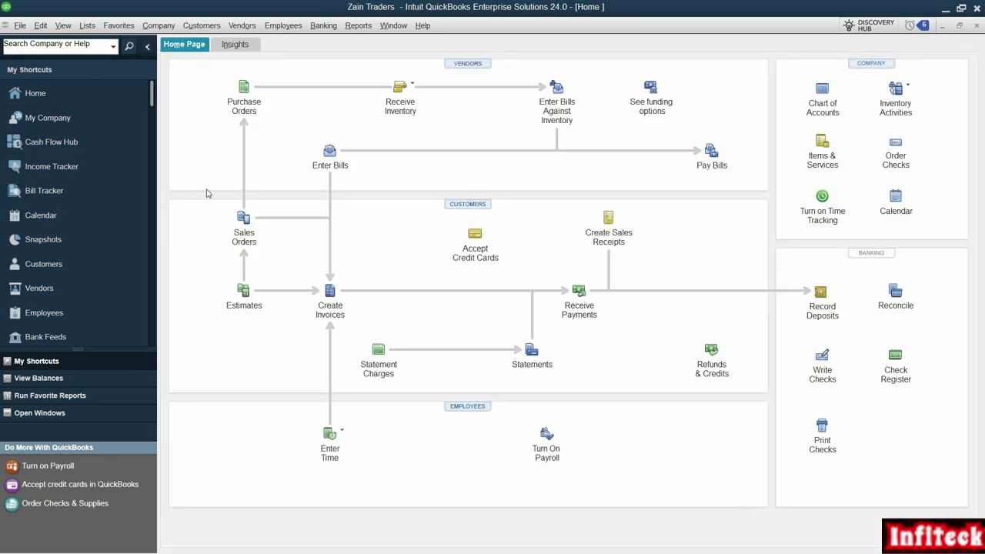
# - Examine the paying customer's balance and transactions in the Customer Center with the date filter at All, and return to the home page
pyautogui.click(475, 207)
pyautogui.click(213, 182)
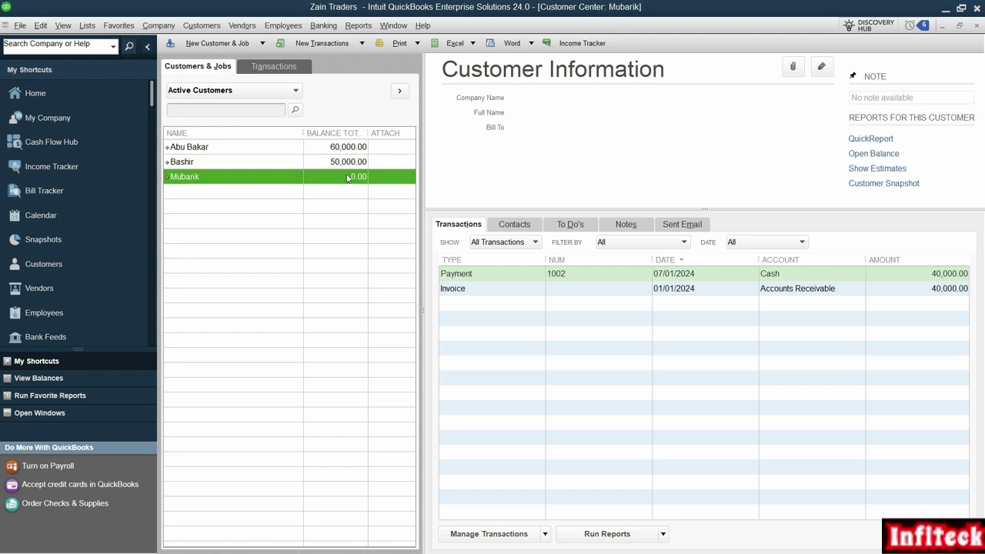
pyautogui.click(511, 243)
pyautogui.click(683, 242)
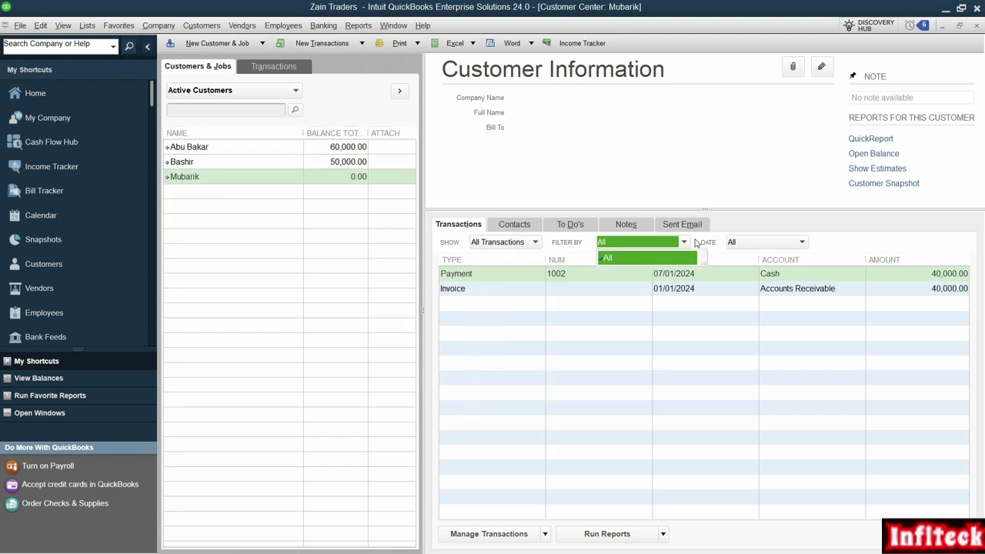
pyautogui.click(761, 243)
pyautogui.click(756, 259)
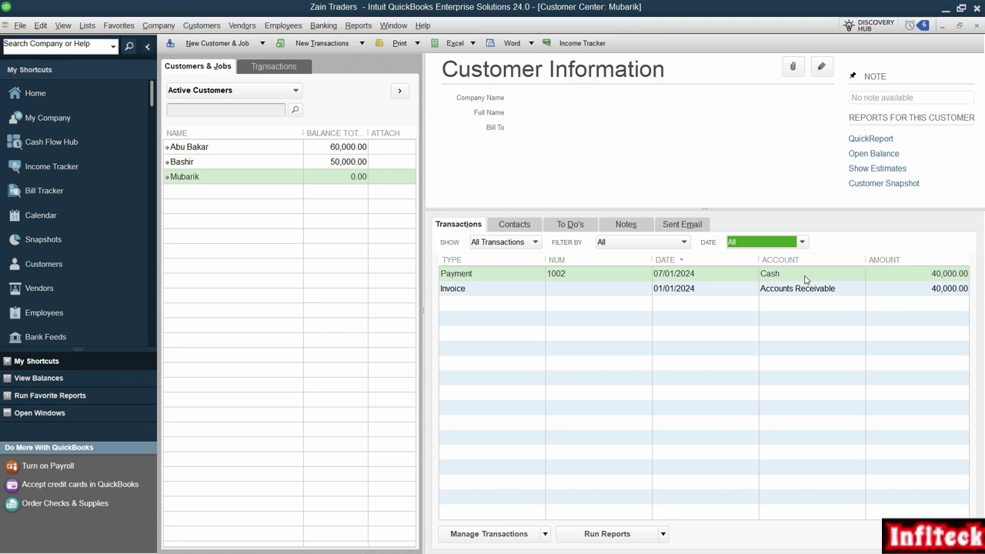
pyautogui.click(545, 295)
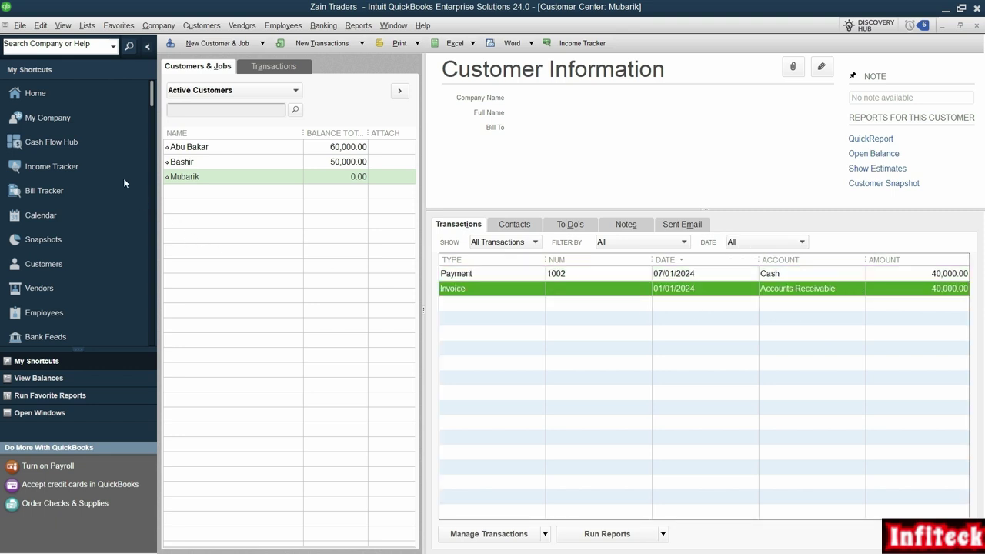
pyautogui.click(71, 101)
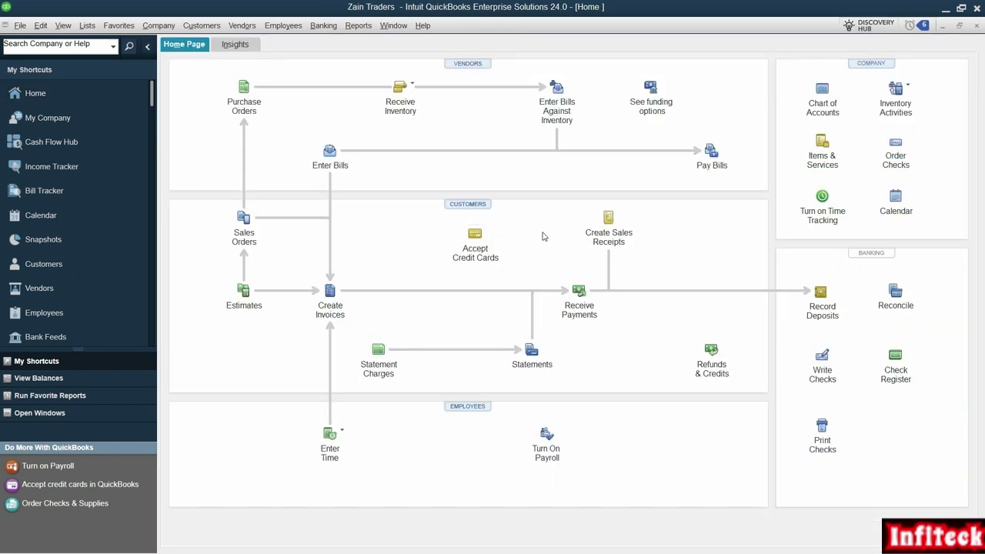